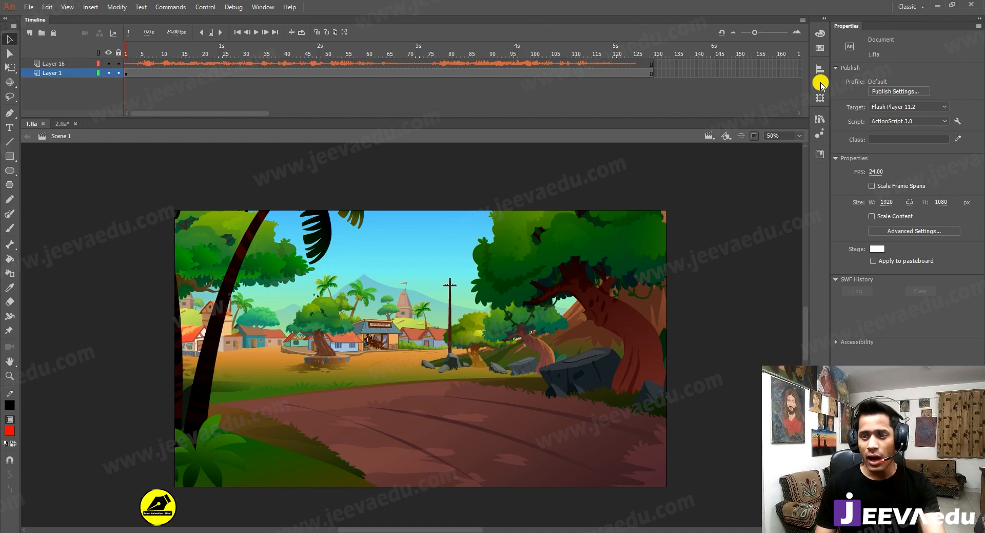
Show the artwork outside the stage bounds and open the village background symbol for editing.
{"action": "left_click", "coordinate": [753, 136]}
{"action": "key", "text": "z"}
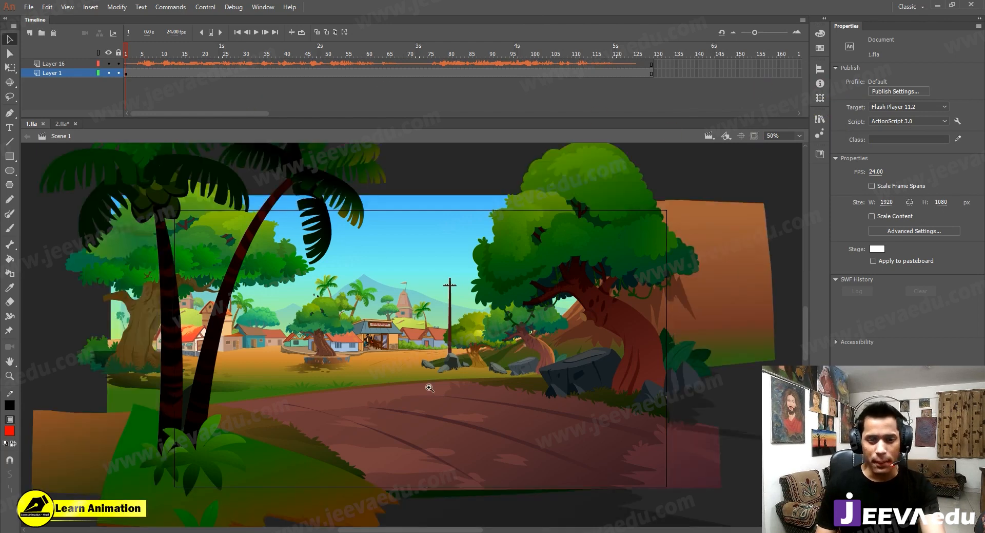
{"action": "left_click", "coordinate": [430, 388], "text": "alt"}
{"action": "key", "text": "v"}
{"action": "left_click", "coordinate": [355, 368]}
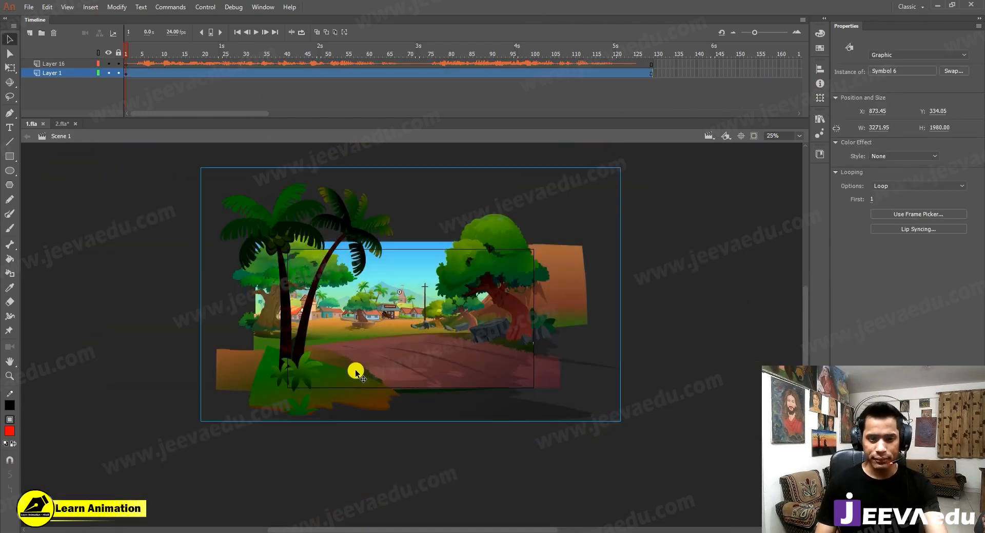
{"action": "double_click", "coordinate": [402, 350]}
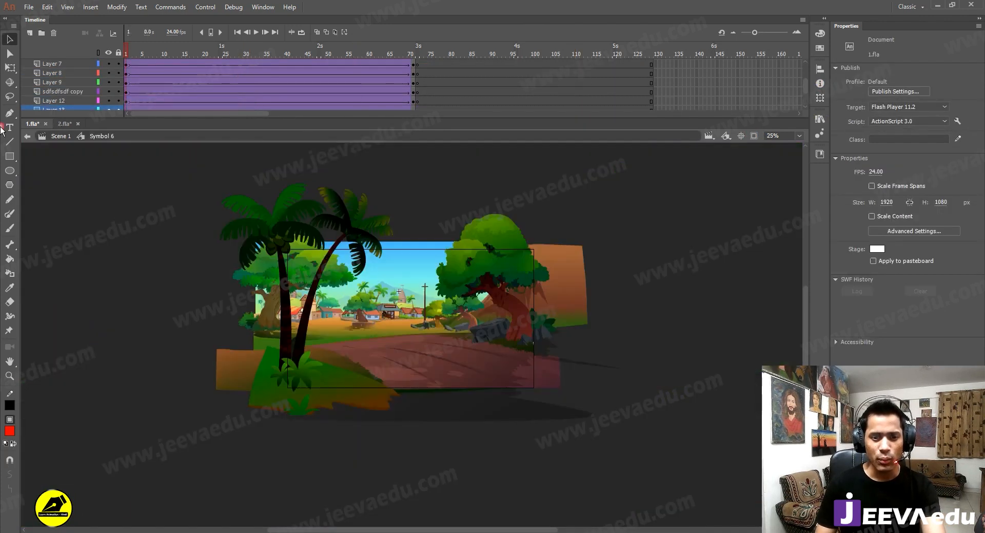
Open the nested palm tree symbol for editing and select the leafy plant at the base of the palms.
{"action": "key", "text": "z"}
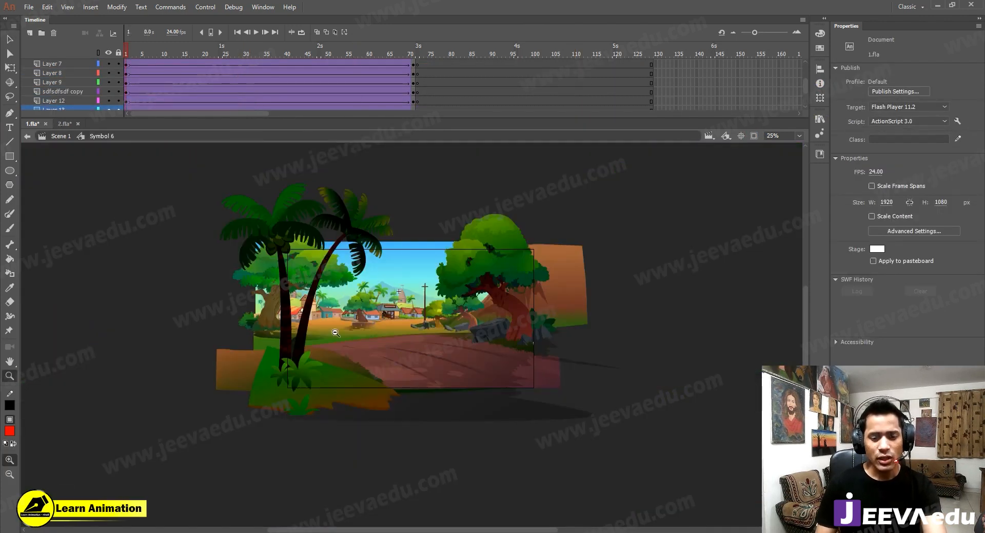
{"action": "left_click", "coordinate": [331, 328], "text": "alt"}
{"action": "left_click", "coordinate": [430, 337]}
{"action": "key", "text": "v"}
{"action": "left_click_drag", "start_coordinate": [343, 315], "coordinate": [352, 337]}
{"action": "key", "text": "z"}
{"action": "left_click", "coordinate": [352, 337]}
{"action": "key", "text": "v"}
{"action": "double_click", "coordinate": [377, 417]}
Try moving the leafy plant away from the palm trunks in two directions, undoing each move.
{"action": "left_click_drag", "start_coordinate": [378, 417], "coordinate": [261, 374]}
{"action": "key", "text": "ctrl+z"}
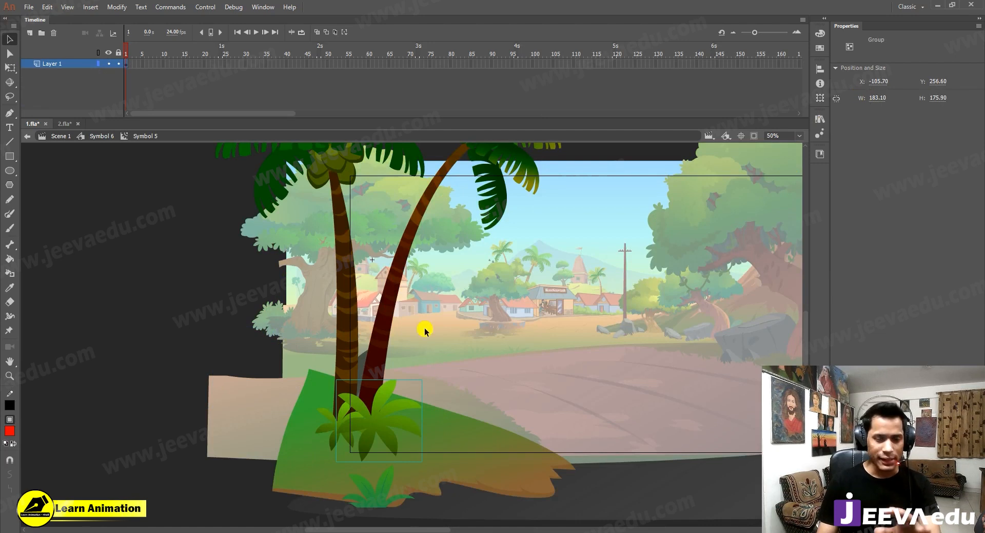
{"action": "left_click_drag", "start_coordinate": [385, 424], "coordinate": [462, 377]}
{"action": "key", "text": "ctrl+z"}
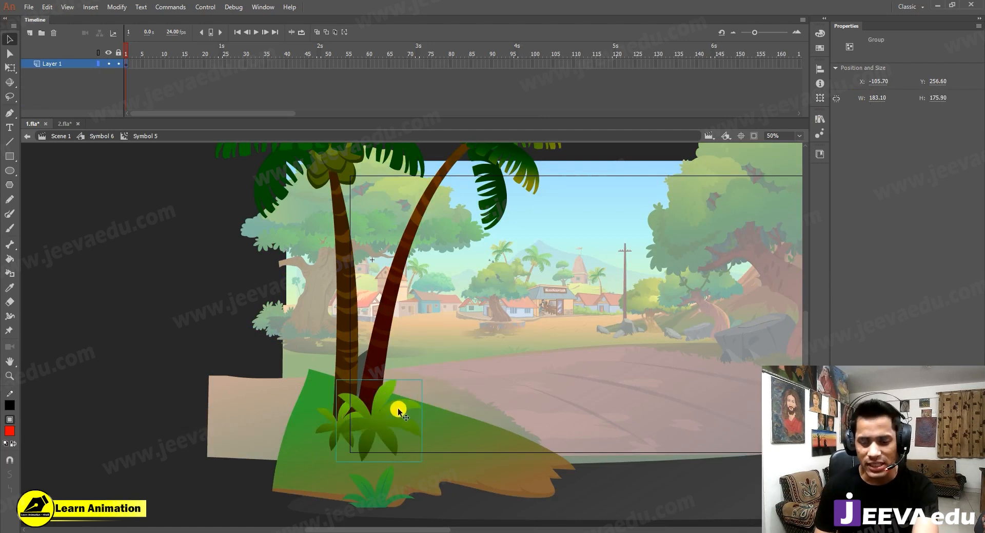
Delete the leafy plant at the base of the palms and return to Scene 1.
{"action": "key", "text": "Delete"}
{"action": "key", "text": "z"}
{"action": "left_click", "coordinate": [583, 321], "text": "alt"}
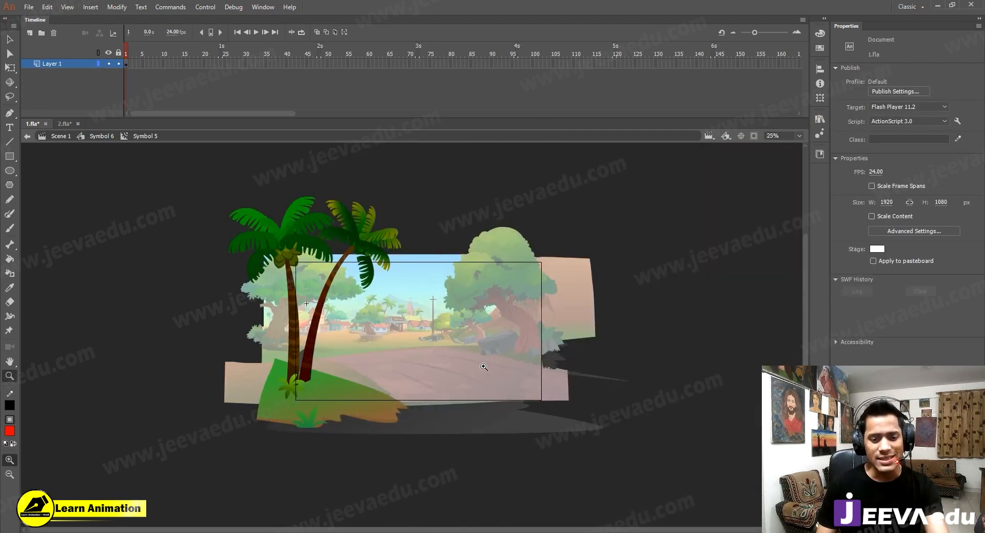
{"action": "left_click", "coordinate": [327, 403]}
{"action": "left_click", "coordinate": [412, 284], "text": "alt"}
{"action": "left_click_drag", "start_coordinate": [439, 296], "coordinate": [434, 315]}
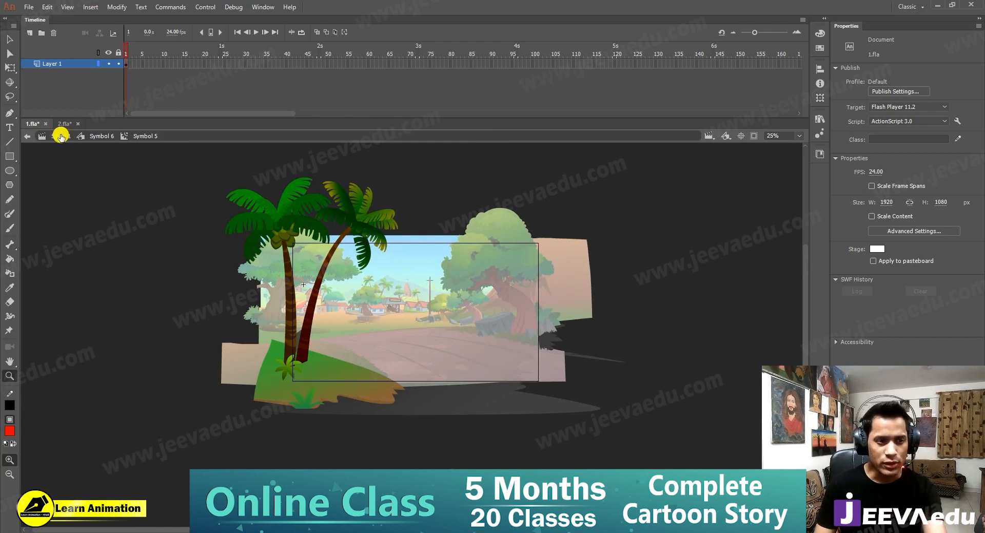
{"action": "key", "text": "ctrl+e"}
{"action": "left_click", "coordinate": [437, 322]}
{"action": "left_click_drag", "start_coordinate": [438, 326], "coordinate": [440, 348]}
{"action": "left_click", "coordinate": [442, 349], "text": "alt"}
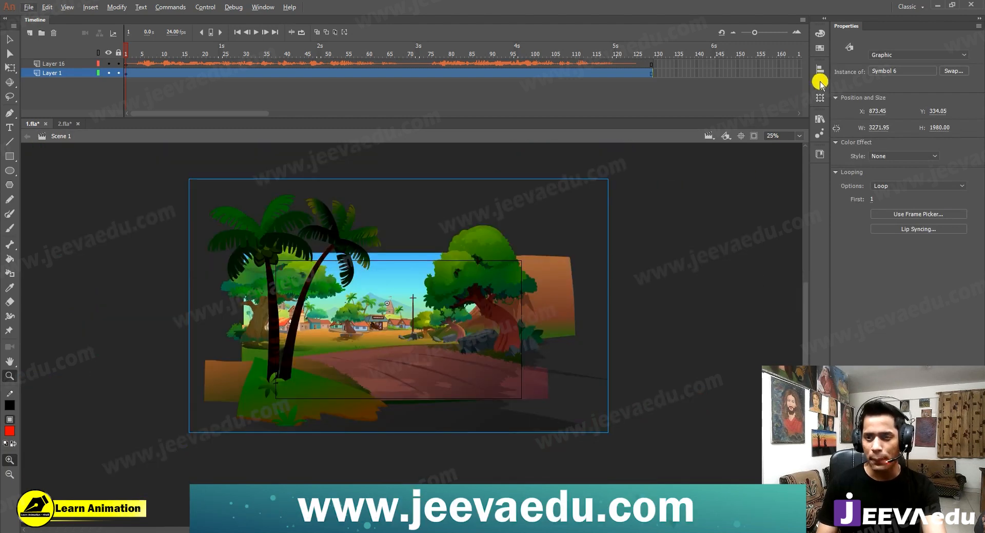
Detach the library of 1.fla into a floating window and extend its height to list more items.
{"action": "left_click", "coordinate": [821, 121]}
{"action": "scroll", "coordinate": [715, 260], "scroll_direction": "down", "scroll_amount": 3}
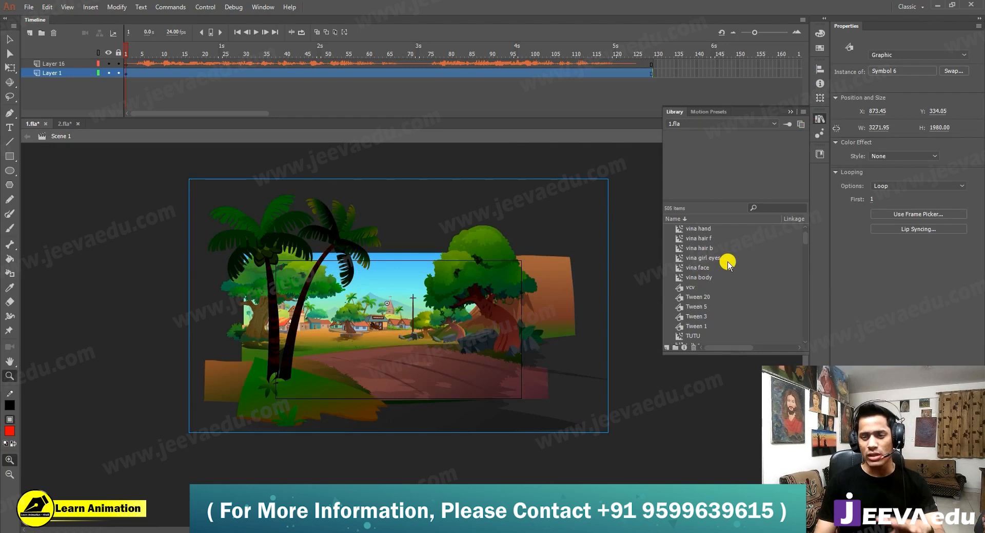
{"action": "left_click_drag", "start_coordinate": [670, 114], "coordinate": [444, 95]}
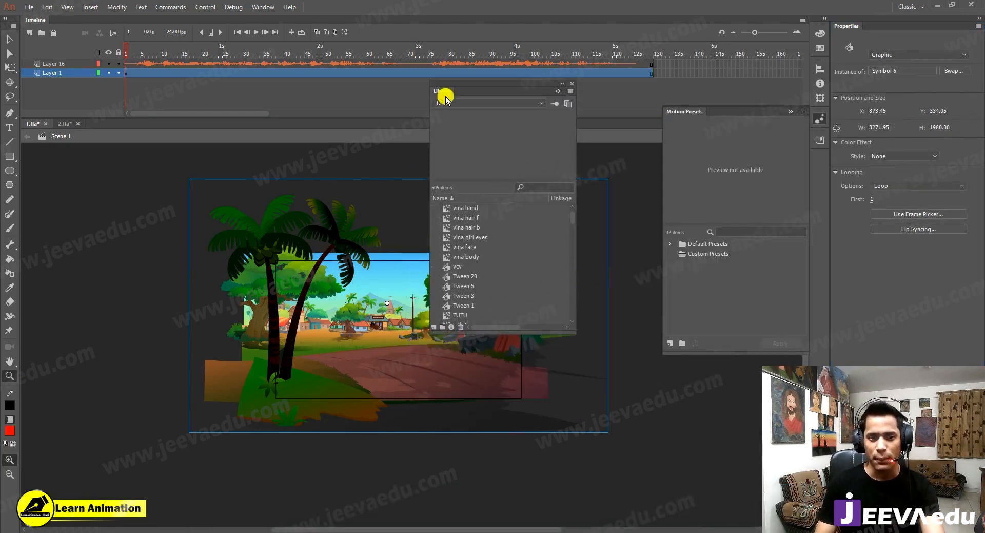
{"action": "left_click", "coordinate": [791, 111]}
{"action": "left_click_drag", "start_coordinate": [505, 334], "coordinate": [505, 471]}
{"action": "scroll", "coordinate": [495, 313], "scroll_direction": "down", "scroll_amount": 10}
{"action": "scroll", "coordinate": [477, 303], "scroll_direction": "down", "scroll_amount": 12}
Examine the previews of the library items one by one from Symbol 3 down to mc_duck toy.
{"action": "left_click", "coordinate": [460, 261]}
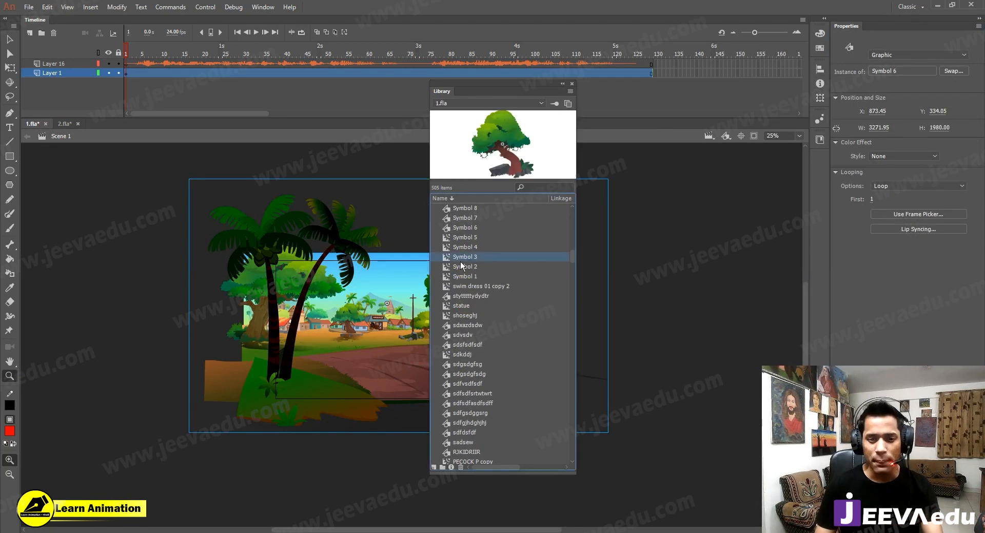
{"action": "key", "text": "Down"}
{"action": "key", "text": "Down"}
{"action": "key", "text": "Down"}
{"action": "key", "text": "Down"}
{"action": "key", "text": "Down"}
{"action": "key", "text": "Down"}
{"action": "key", "text": "Down"}
{"action": "key", "text": "Down"}
{"action": "key", "text": "Down"}
{"action": "key", "text": "Down"}
{"action": "key", "text": "Down"}
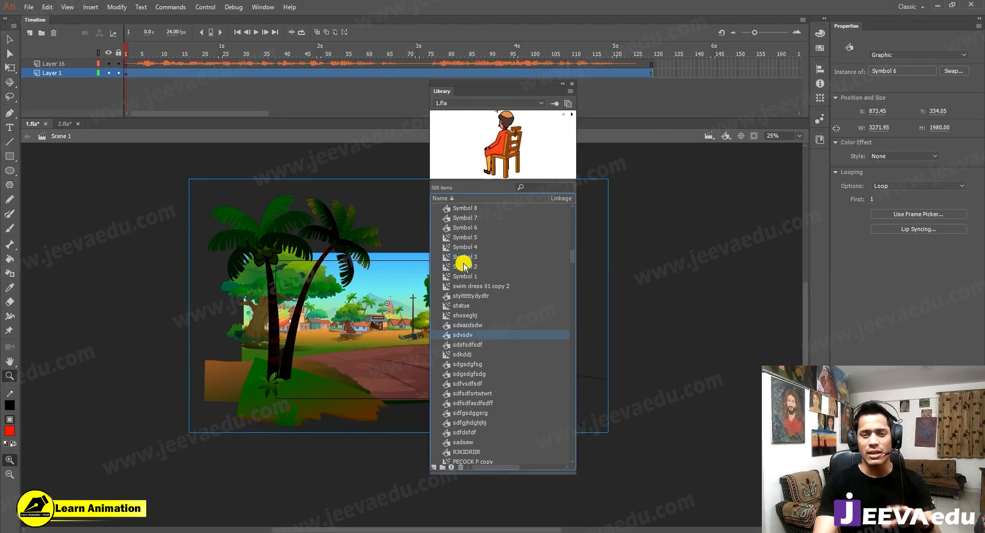
{"action": "key", "text": "Down"}
{"action": "key", "text": "Down"}
{"action": "key", "text": "Down"}
{"action": "key", "text": "Down"}
{"action": "key", "text": "Down"}
{"action": "key", "text": "Down"}
{"action": "key", "text": "Down"}
{"action": "key", "text": "Down"}
{"action": "key", "text": "Down"}
{"action": "key", "text": "Down"}
{"action": "key", "text": "Down"}
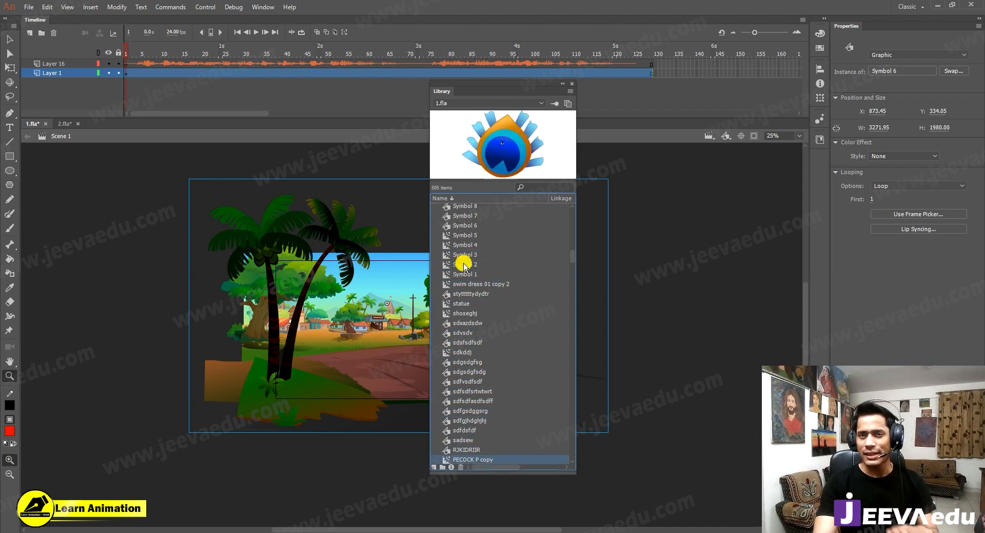
{"action": "key", "text": "Down"}
{"action": "key", "text": "Down"}
{"action": "key", "text": "Down"}
{"action": "key", "text": "Down"}
{"action": "key", "text": "Down"}
{"action": "key", "text": "Down"}
{"action": "key", "text": "Down"}
{"action": "key", "text": "Down"}
{"action": "key", "text": "Down"}
{"action": "key", "text": "Down"}
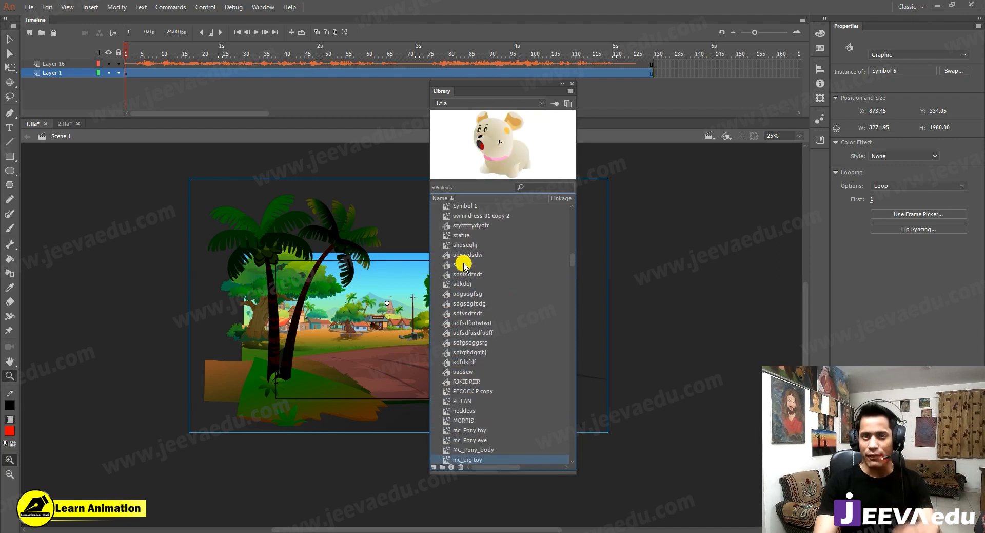
{"action": "key", "text": "Down"}
{"action": "key", "text": "Down"}
{"action": "key", "text": "Down"}
{"action": "key", "text": "Down"}
{"action": "key", "text": "Down"}
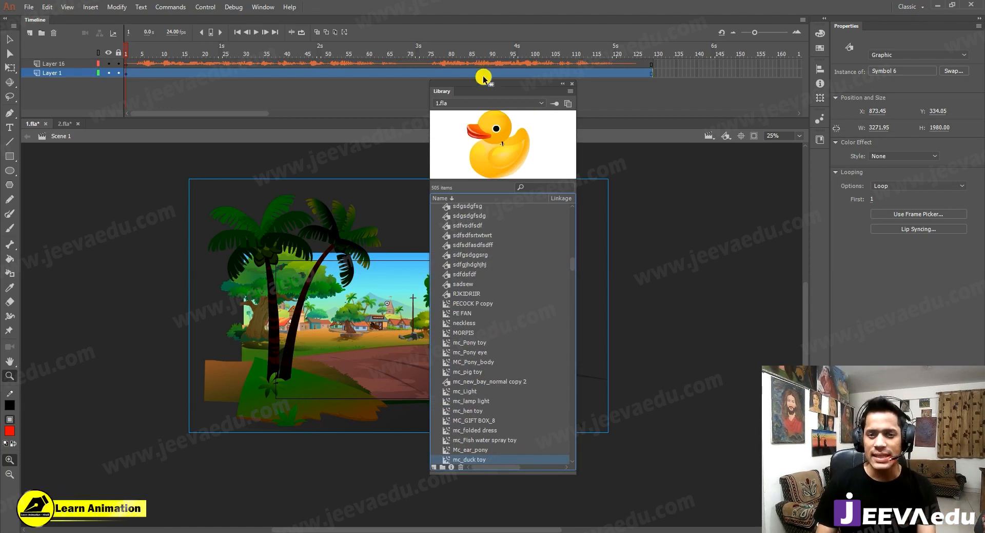
Select all unused items in the library of 1.fla and permanently delete them.
{"action": "left_click_drag", "start_coordinate": [481, 87], "coordinate": [679, 82]}
{"action": "left_click", "coordinate": [759, 88]}
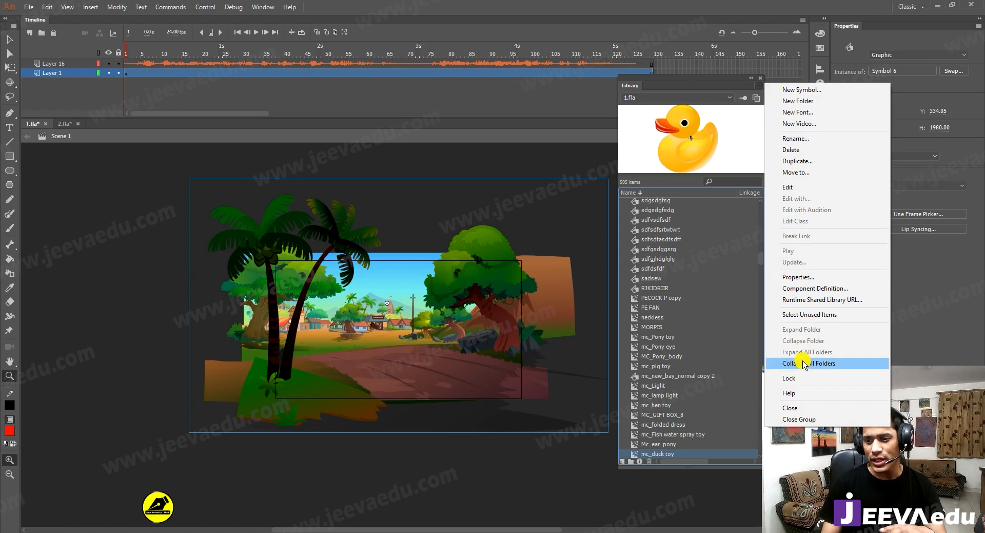
{"action": "left_click", "coordinate": [816, 314]}
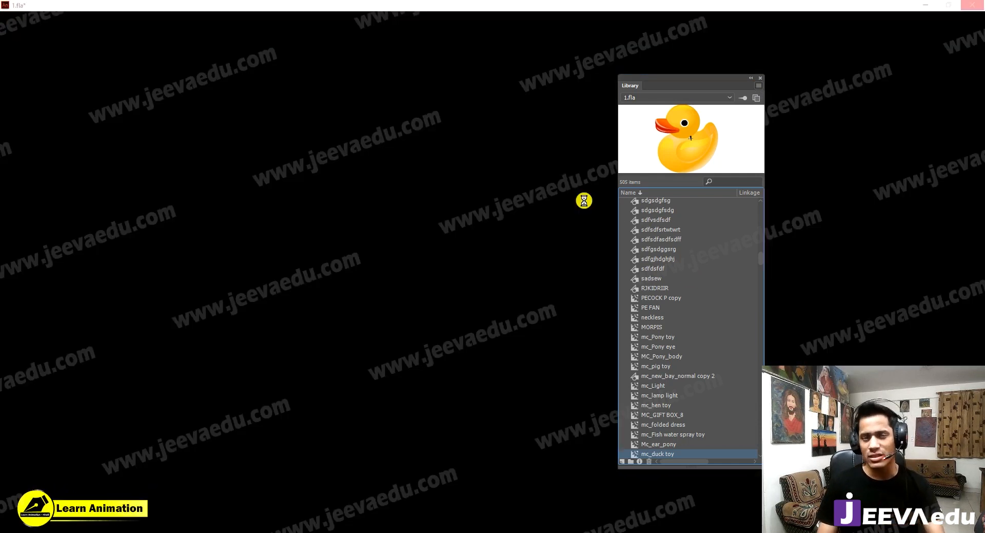
{"action": "scroll", "coordinate": [665, 350], "scroll_direction": "down", "scroll_amount": 3}
{"action": "scroll", "coordinate": [665, 351], "scroll_direction": "down", "scroll_amount": 3}
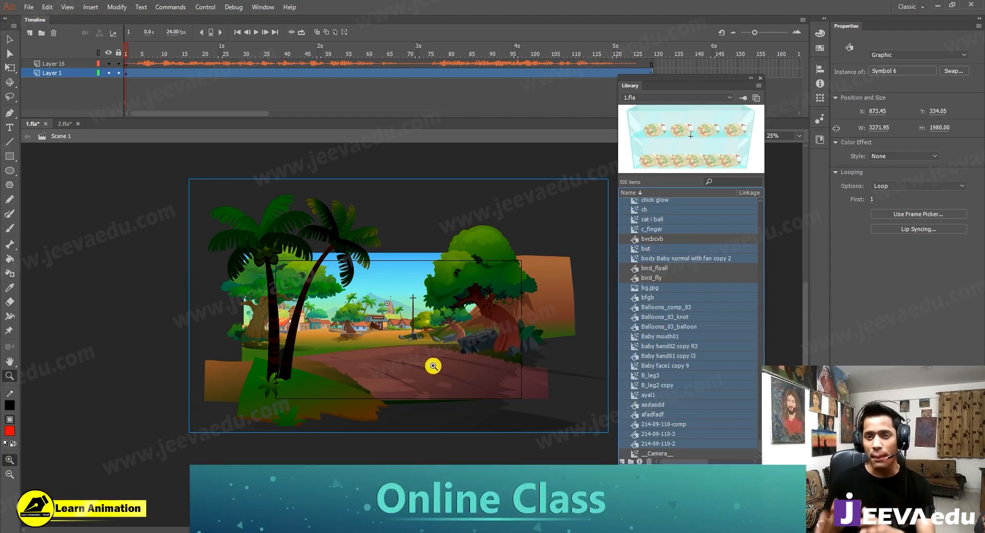
{"action": "left_click", "coordinate": [648, 464]}
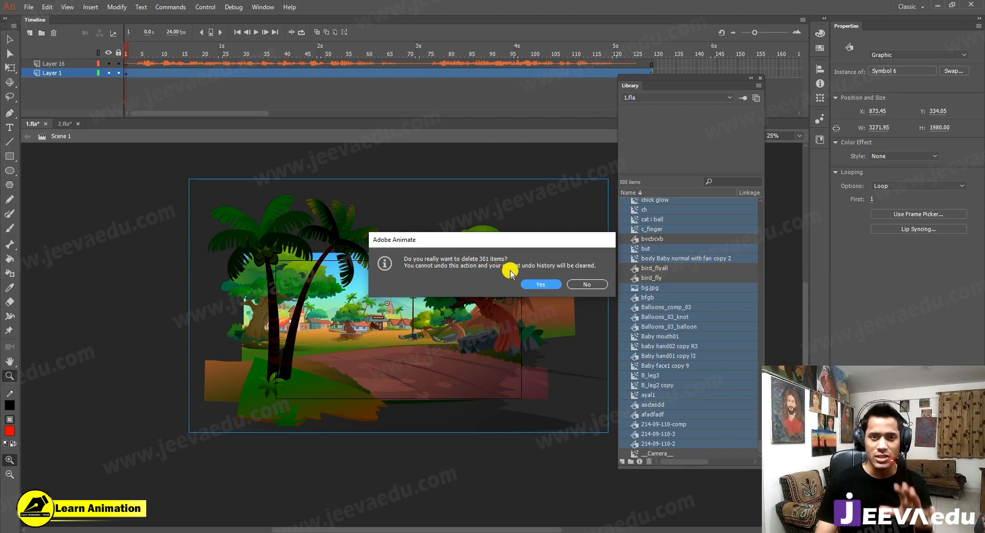
{"action": "left_click", "coordinate": [537, 283]}
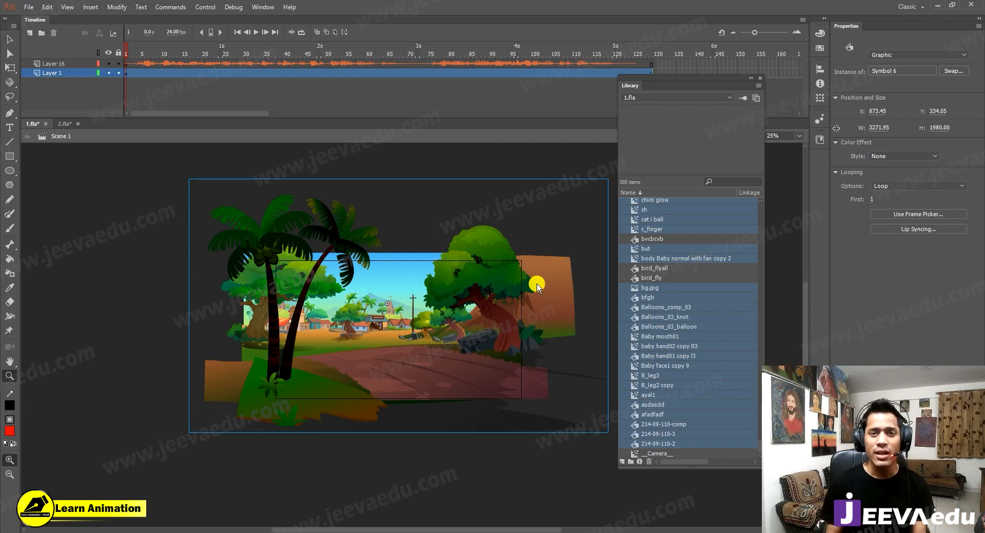
Check the library again for remaining unused items and close it.
{"action": "left_click", "coordinate": [759, 85]}
{"action": "left_click", "coordinate": [823, 317]}
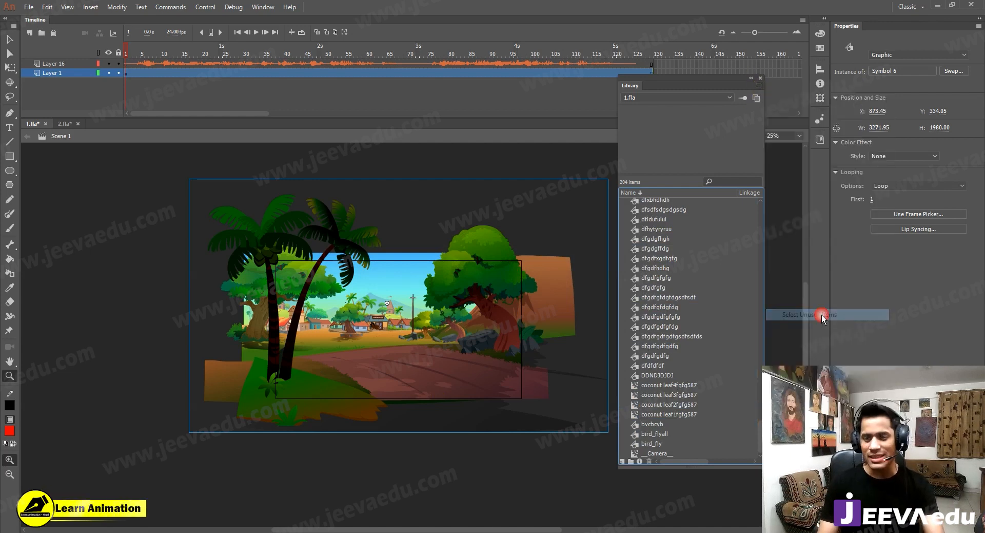
{"action": "left_click", "coordinate": [761, 78]}
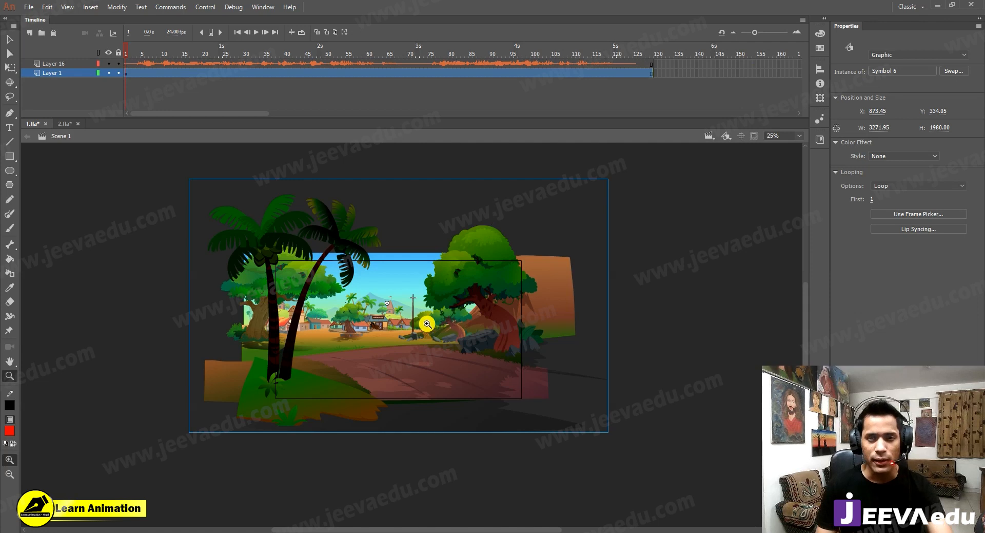
Save the cleaned-up 1.fla document.
{"action": "key", "text": "ctrl+s"}
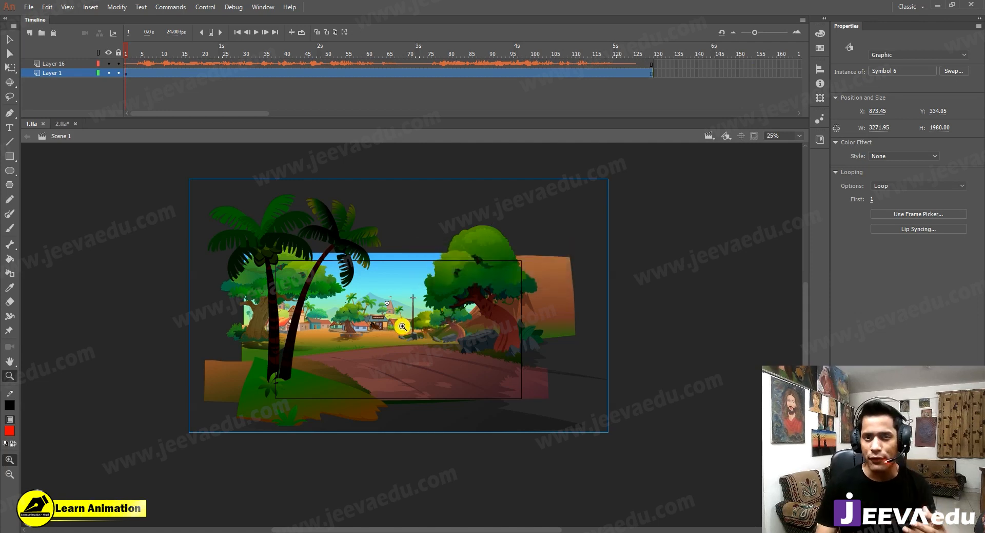
{"action": "left_click", "coordinate": [368, 330]}
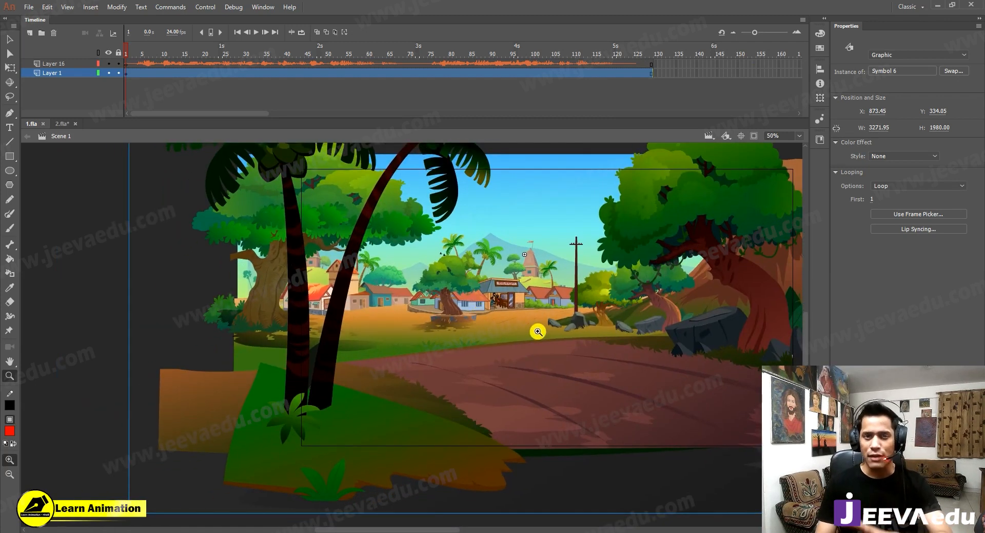
{"action": "left_click", "coordinate": [468, 326], "text": "alt"}
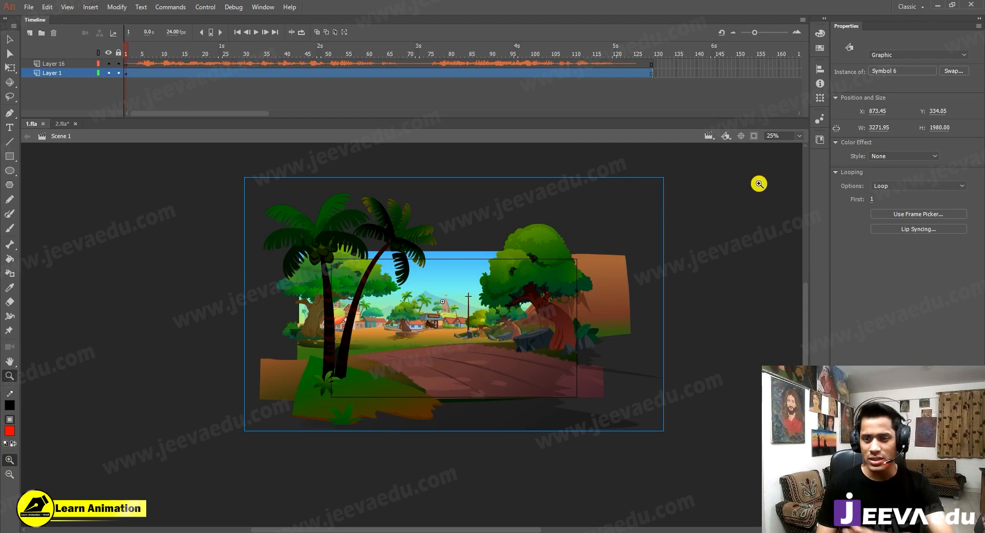
{"action": "left_click", "coordinate": [8, 40]}
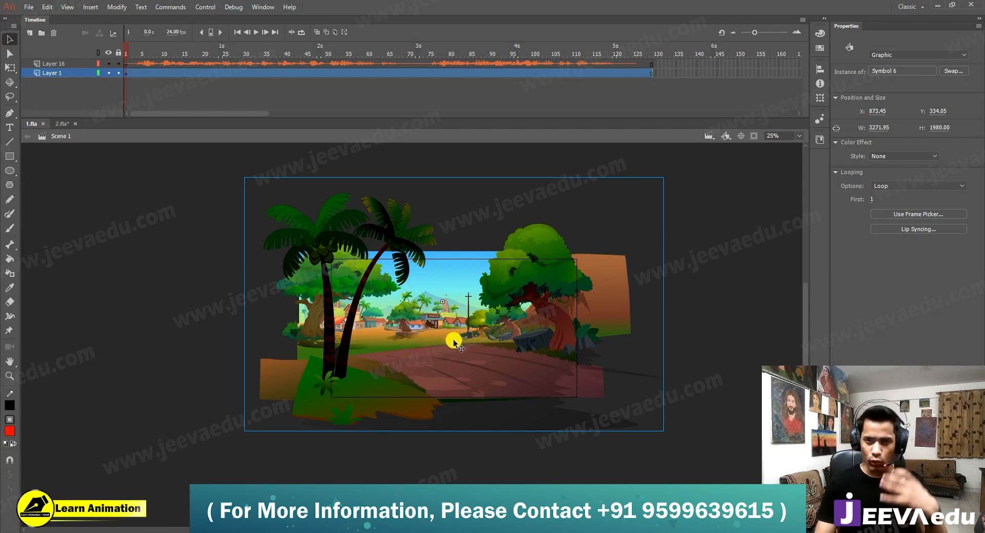
Switch to the 2.fla document and select each red circle in turn to compare their object types.
{"action": "left_click", "coordinate": [62, 124]}
{"action": "key", "text": "z"}
{"action": "left_click", "coordinate": [392, 355]}
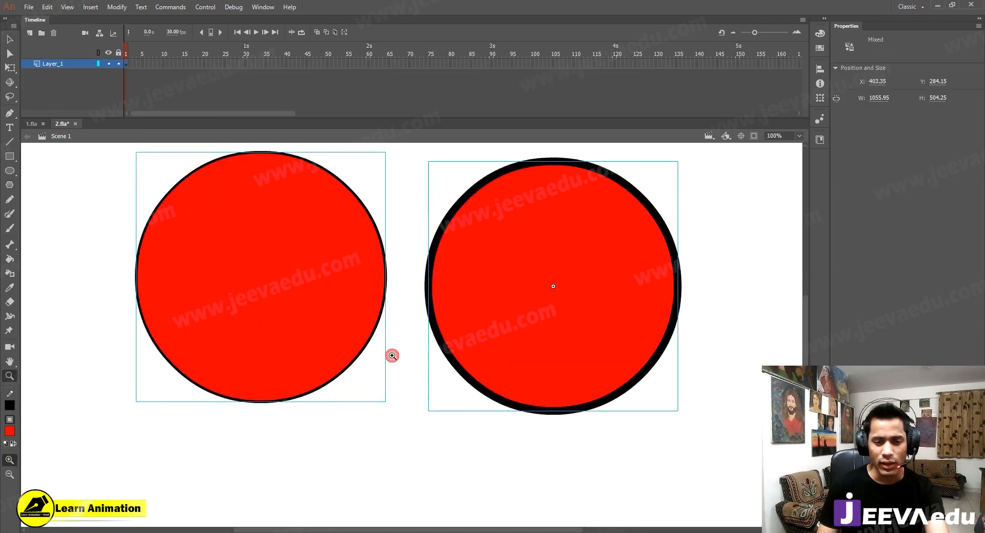
{"action": "left_click", "coordinate": [392, 355], "text": "alt"}
{"action": "key", "text": "v"}
{"action": "left_click", "coordinate": [365, 316]}
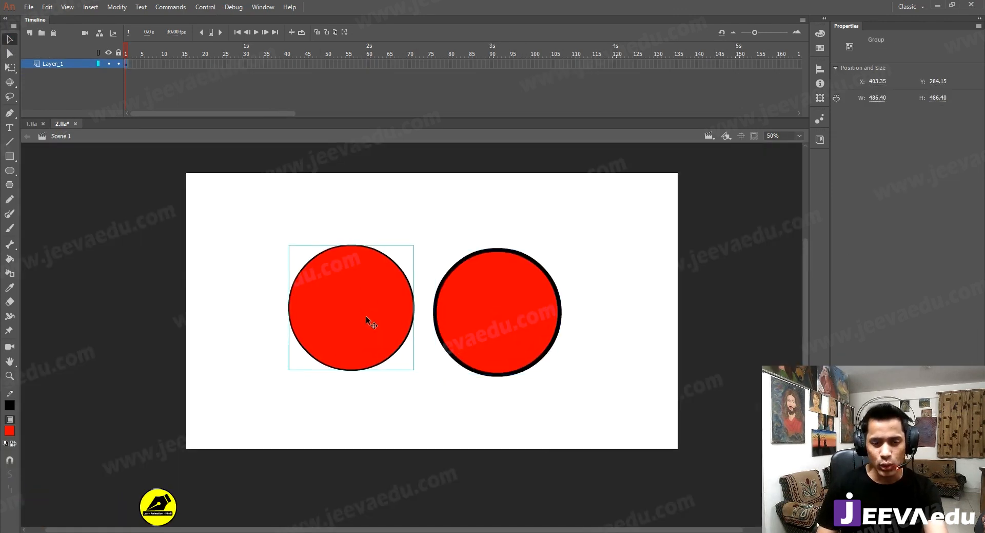
{"action": "left_click", "coordinate": [466, 324]}
{"action": "left_click", "coordinate": [359, 335]}
Open the thin-outlined circle's group and select its shape to check the stroke size.
{"action": "double_click", "coordinate": [351, 335]}
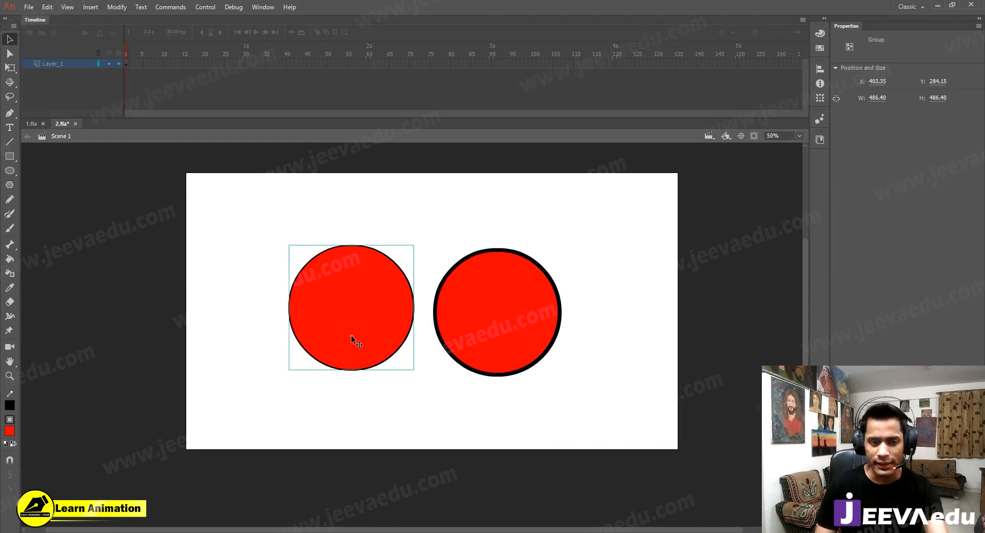
{"action": "key", "text": "ctrl+1"}
{"action": "left_click", "coordinate": [416, 332]}
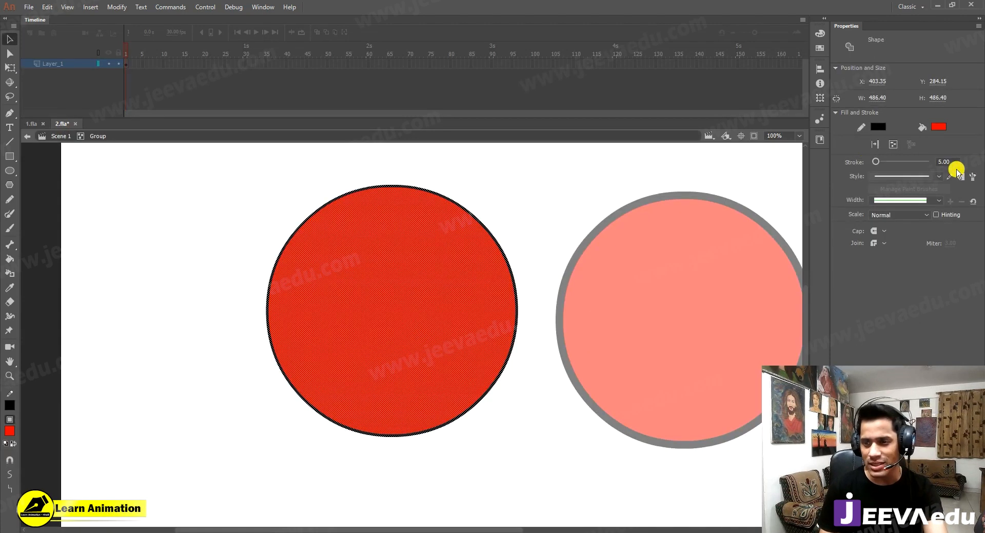
{"action": "left_click", "coordinate": [604, 200]}
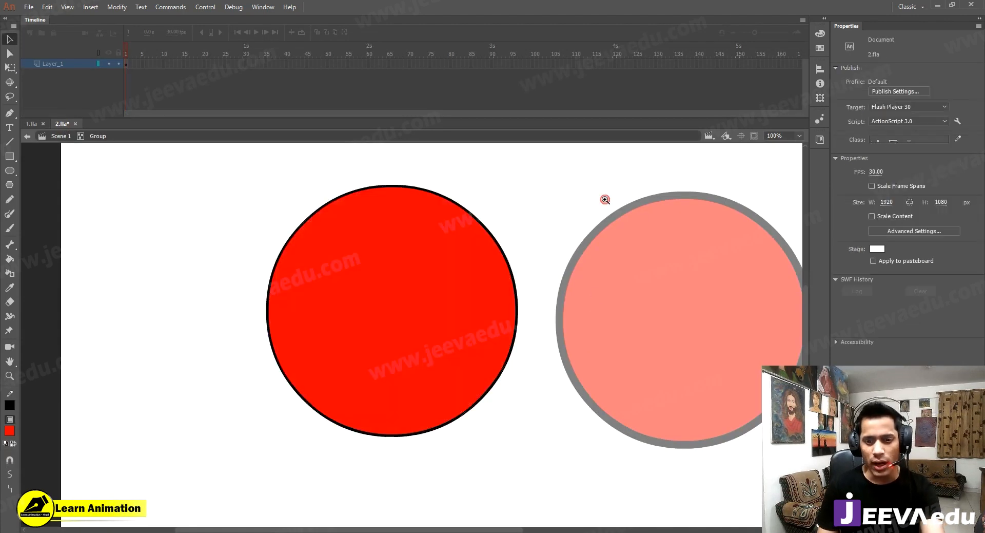
Leave that group, open the thick-outlined circle's symbol down to its nested group, and select the circle's fill.
{"action": "key", "text": "ctrl+minus"}
{"action": "double_click", "coordinate": [453, 334]}
{"action": "double_click", "coordinate": [454, 334]}
{"action": "double_click", "coordinate": [454, 335]}
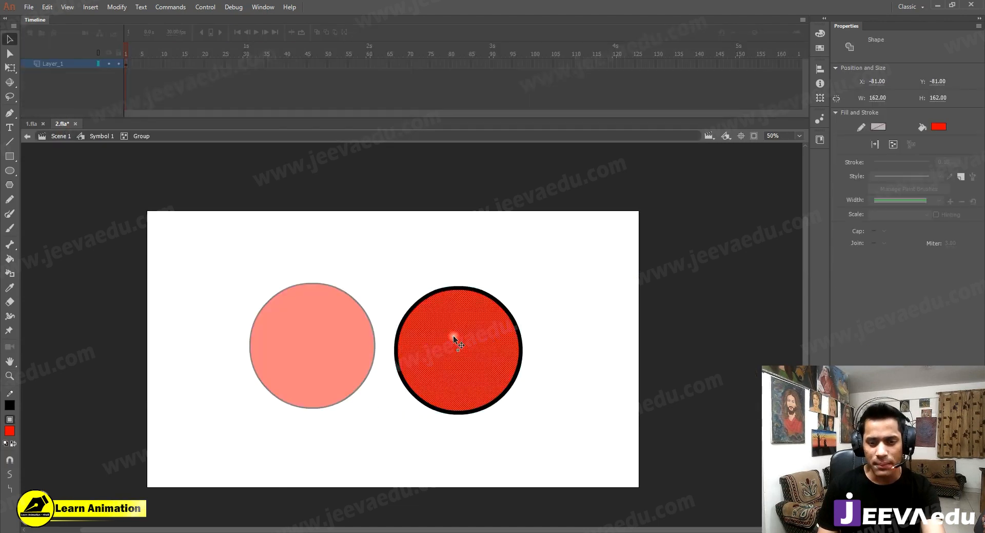
Exit the thick-outlined circle's nested group and symbol back to Scene 1.
{"action": "key", "text": "ctrl+minus"}
{"action": "double_click", "coordinate": [433, 367]}
{"action": "key", "text": "ctrl+space"}
{"action": "left_click", "coordinate": [396, 374], "text": "ctrl"}
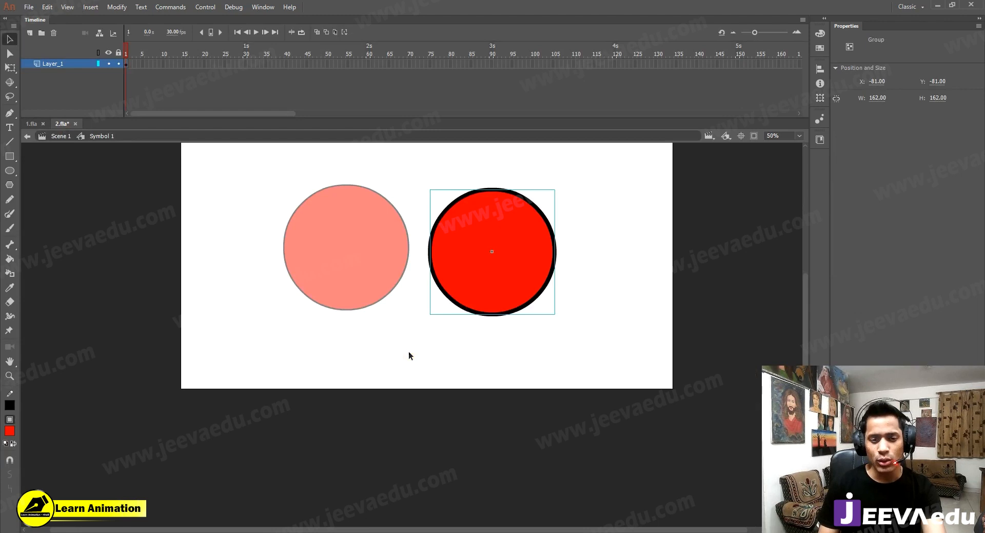
{"action": "double_click", "coordinate": [403, 321]}
{"action": "key", "text": "ctrl+space"}
{"action": "left_click", "coordinate": [420, 262]}
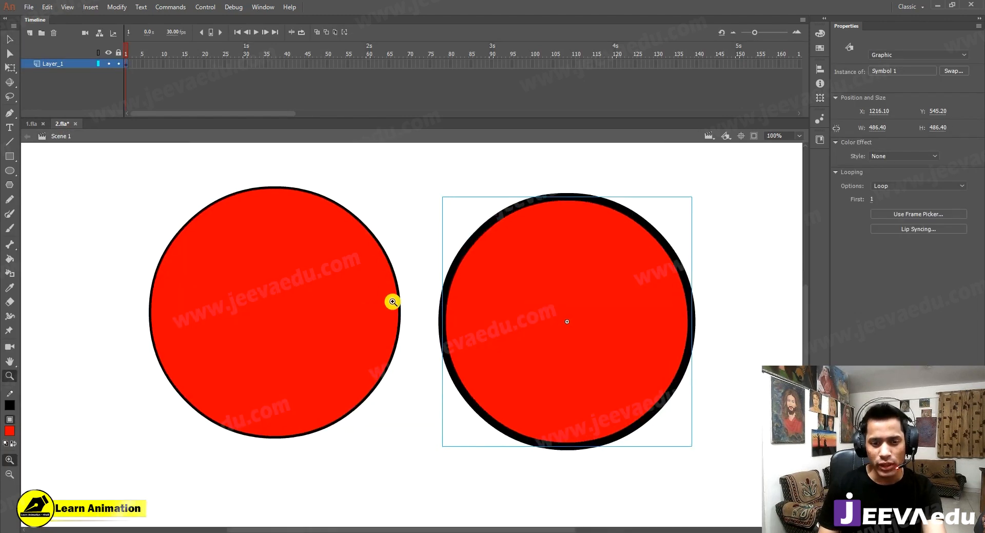
Delete both red circles from the stage of Scene 1.
{"action": "left_click", "coordinate": [410, 295], "text": "alt"}
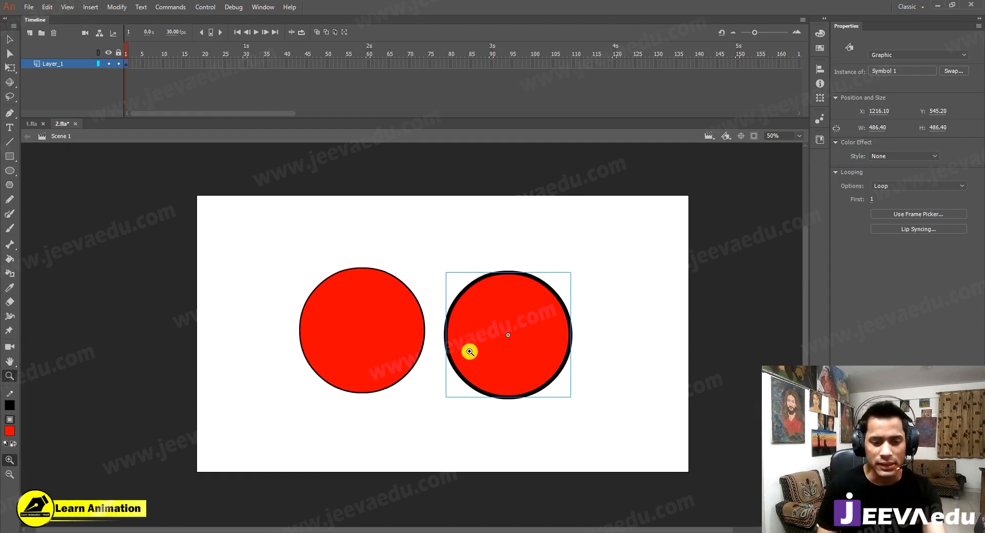
{"action": "left_click", "coordinate": [448, 349], "text": "alt"}
{"action": "left_click", "coordinate": [389, 344]}
{"action": "left_click_drag", "start_coordinate": [461, 330], "coordinate": [437, 368]}
{"action": "key", "text": "v"}
{"action": "left_click_drag", "start_coordinate": [576, 292], "coordinate": [370, 374]}
{"action": "key", "text": "Delete"}
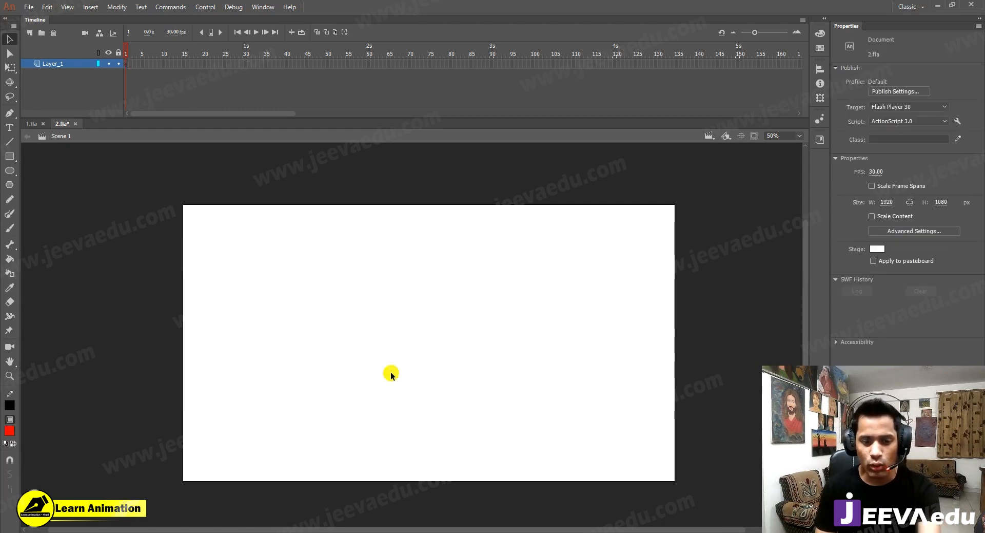
Draw a red circle about 308 px across with a black 1.00 stroke, and select its fill and outline.
{"action": "left_click", "coordinate": [9, 170]}
{"action": "left_click_drag", "start_coordinate": [403, 294], "coordinate": [431, 325]}
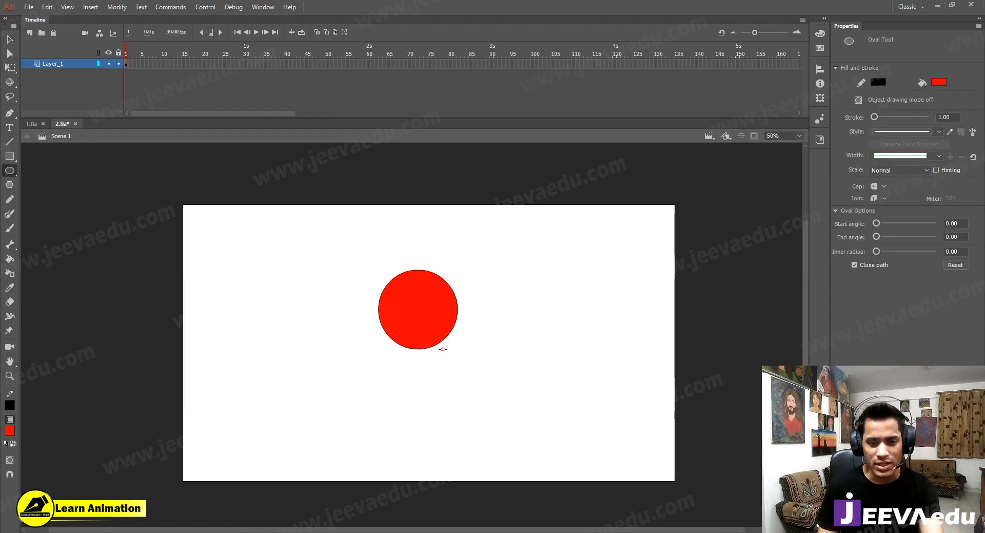
{"action": "key", "text": "z"}
{"action": "left_click", "coordinate": [417, 315]}
{"action": "key", "text": "v"}
{"action": "left_click", "coordinate": [435, 317]}
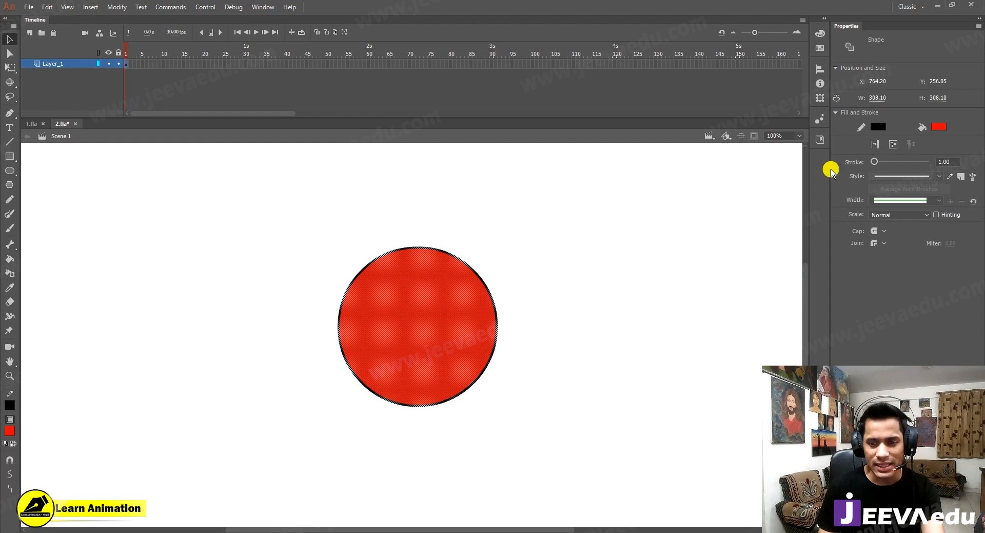
Group the circle's fill and outline, and place a duplicate of the group beside the original.
{"action": "key", "text": "ctrl+minus"}
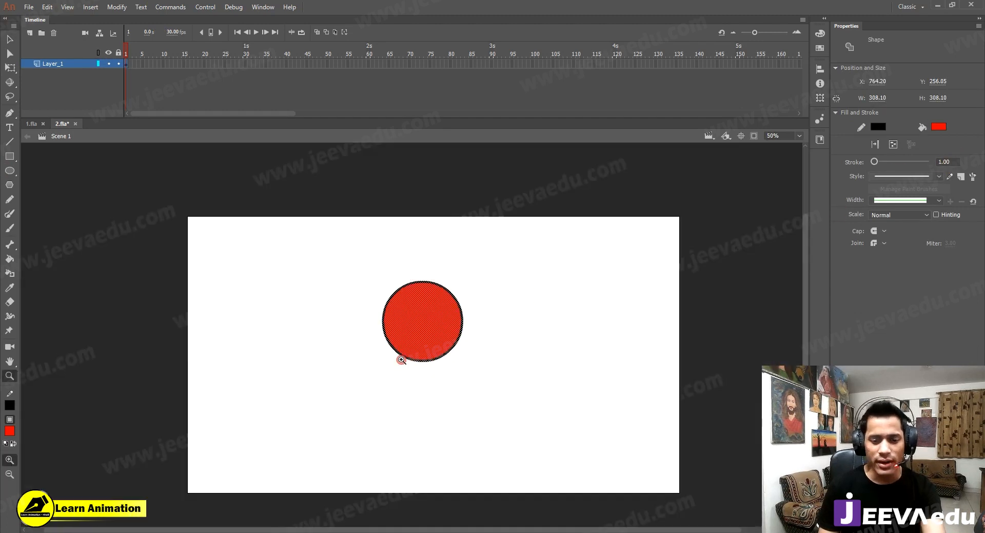
{"action": "left_click_drag", "start_coordinate": [455, 335], "coordinate": [482, 349]}
{"action": "key", "text": "ctrl+g"}
{"action": "key", "text": "z"}
{"action": "left_click", "coordinate": [448, 307]}
{"action": "left_click", "coordinate": [401, 338]}
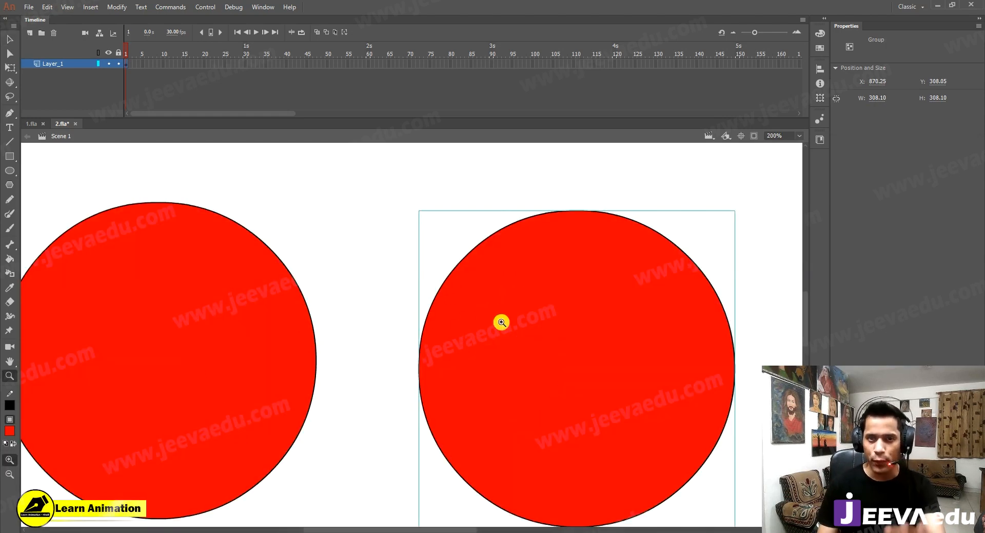
{"action": "left_click", "coordinate": [499, 333], "text": "alt"}
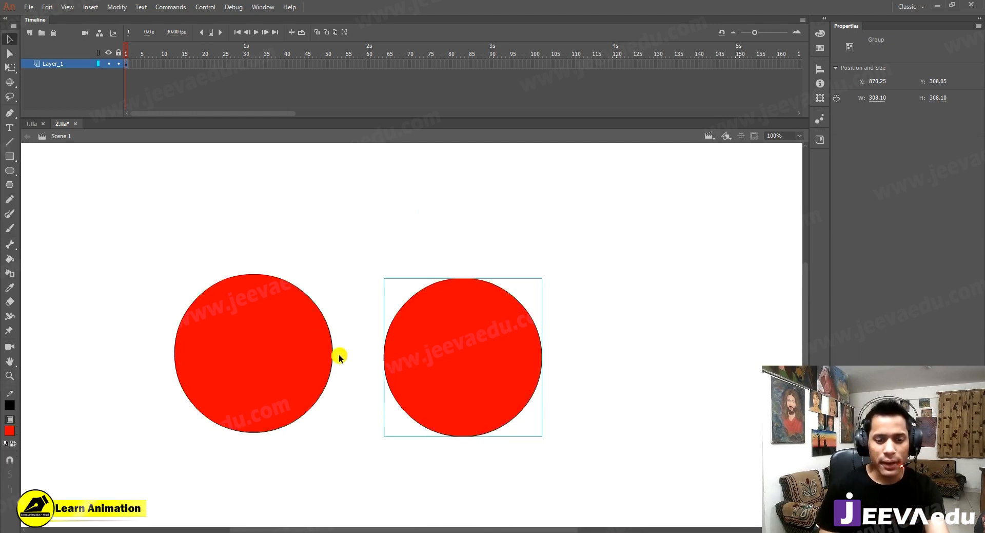
Select both grouped circles and scale them together to 150%.
{"action": "left_click", "coordinate": [344, 358], "text": "alt"}
{"action": "left_click", "coordinate": [359, 347], "text": "shift"}
{"action": "key", "text": "ctrl+alt+s"}
{"action": "type", "text": "150"}
{"action": "key", "text": "Return"}
{"action": "key", "text": "z"}
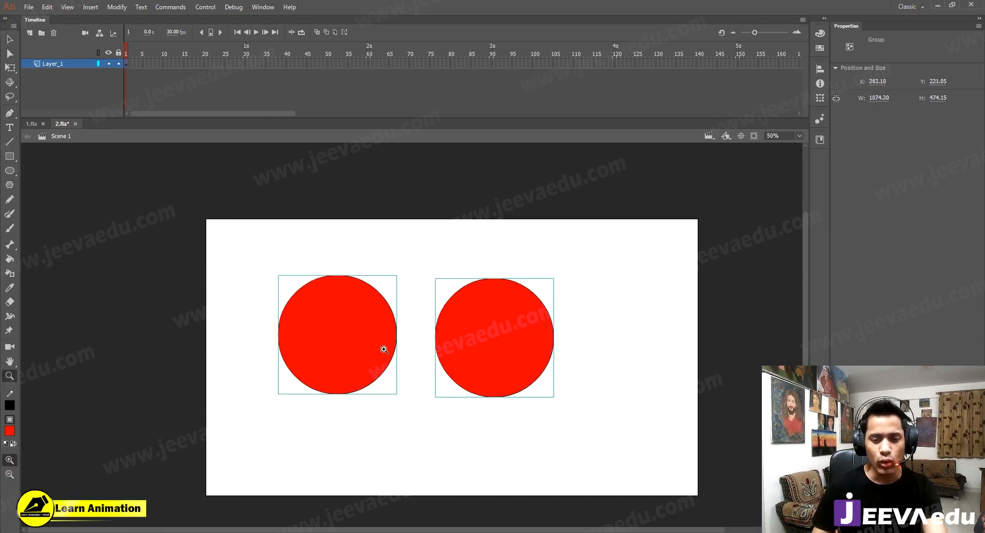
Compare the outlines of the two scaled circles up close, and undo the 150% scaling.
{"action": "left_click", "coordinate": [384, 350]}
{"action": "left_click", "coordinate": [498, 339]}
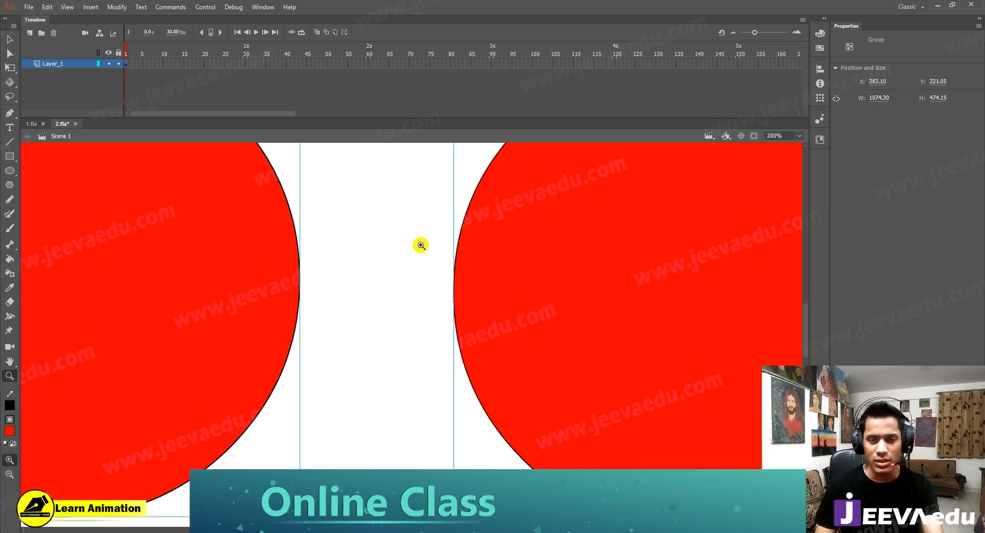
{"action": "left_click", "coordinate": [357, 319], "text": "alt"}
{"action": "left_click", "coordinate": [370, 321], "text": "alt"}
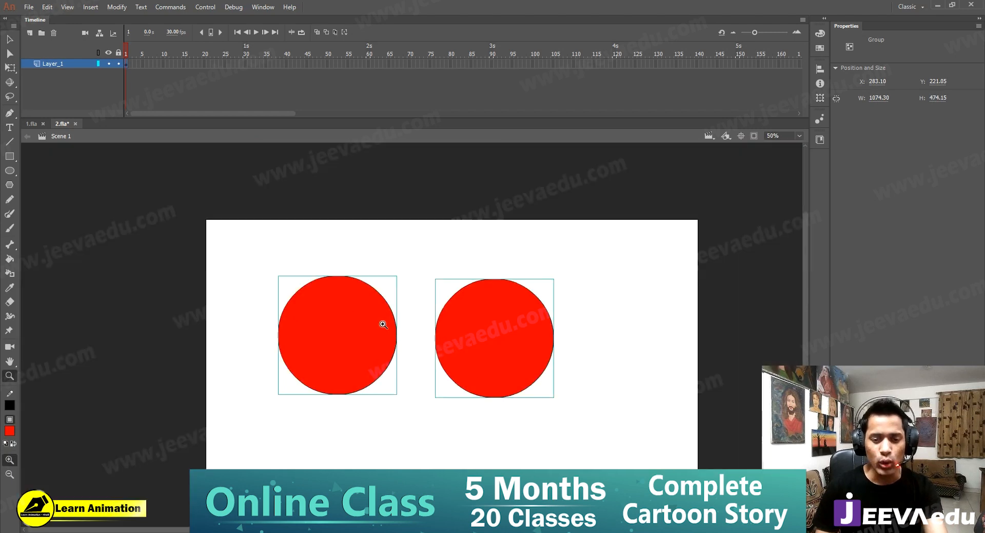
{"action": "key", "text": "v"}
{"action": "left_click", "coordinate": [419, 423]}
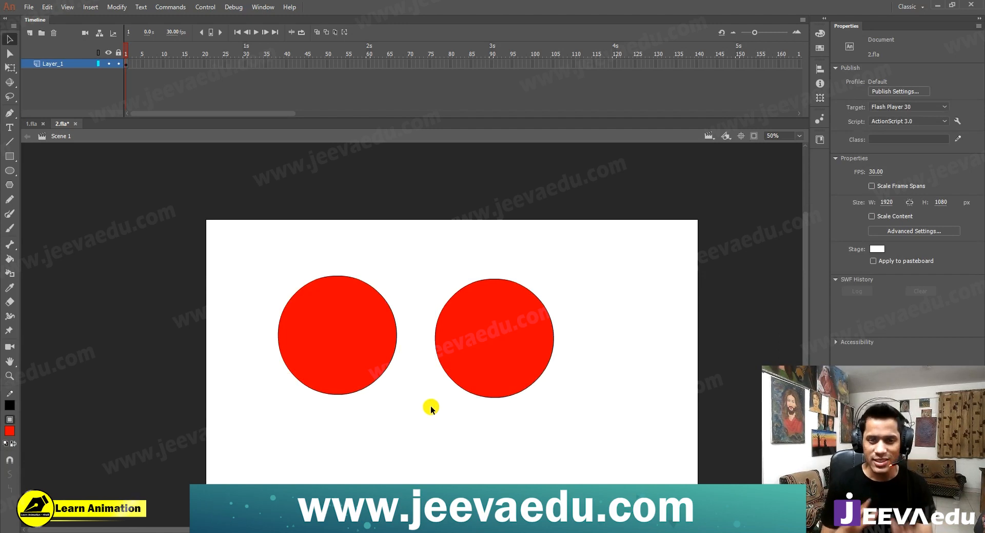
{"action": "key", "text": "ctrl+a"}
{"action": "key", "text": "ctrl+z"}
Convert the right-hand grouped circle to a Graphic symbol with centred registration.
{"action": "key", "text": "ctrl+space"}
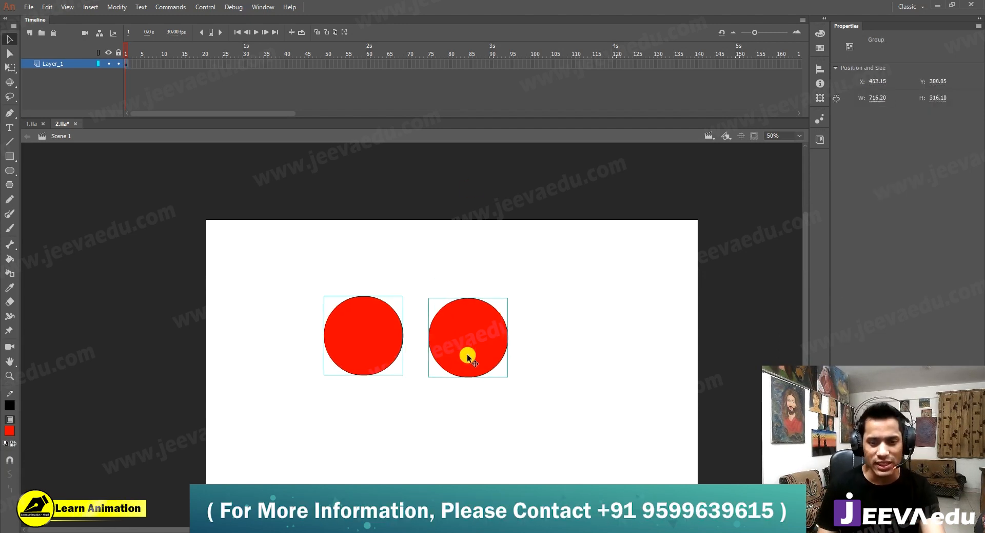
{"action": "left_click", "coordinate": [449, 334]}
{"action": "left_click_drag", "start_coordinate": [375, 388], "coordinate": [460, 354]}
{"action": "left_click", "coordinate": [460, 355]}
{"action": "left_click", "coordinate": [389, 309]}
{"action": "left_click", "coordinate": [578, 306]}
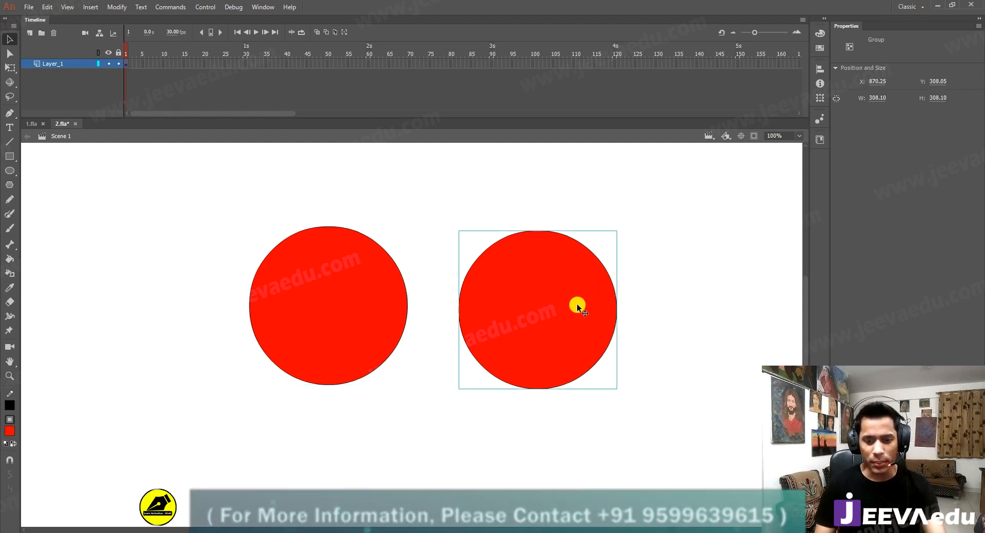
{"action": "key", "text": "F8"}
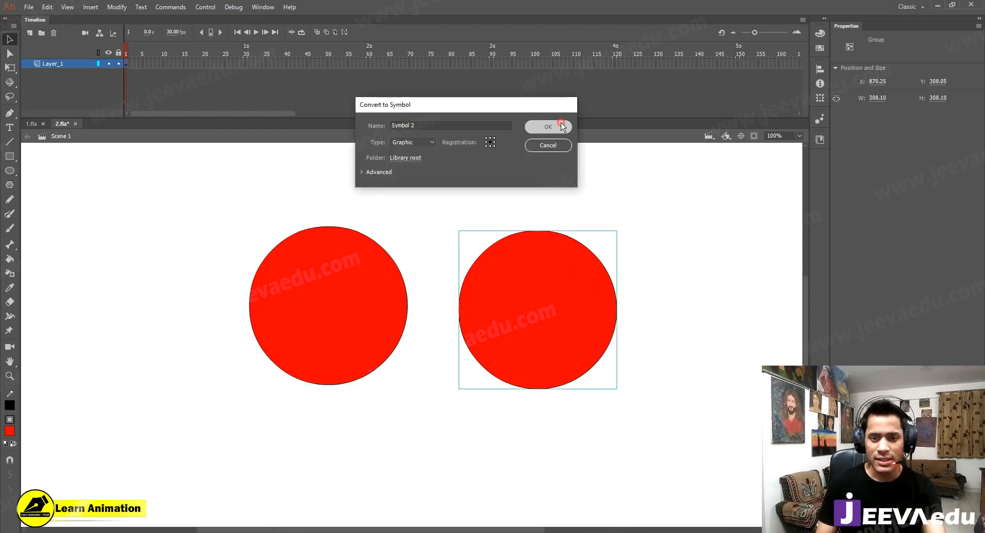
{"action": "left_click", "coordinate": [563, 127]}
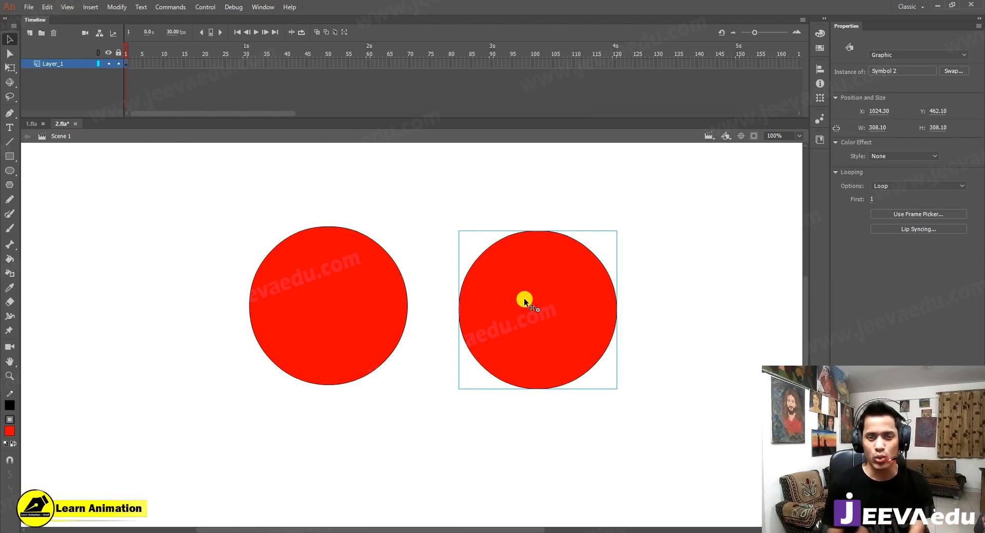
Try enlarging both circles together with Free Transform to about 1360 px overall width, and undo the resize.
{"action": "key", "text": "z"}
{"action": "left_click", "coordinate": [523, 365], "text": "alt"}
{"action": "key", "text": "q"}
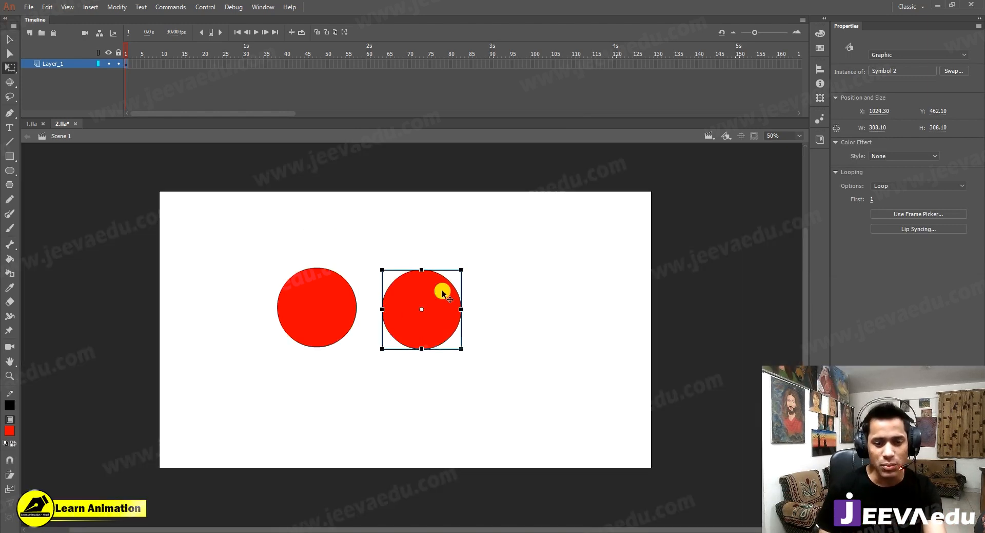
{"action": "left_click_drag", "start_coordinate": [501, 261], "coordinate": [282, 363]}
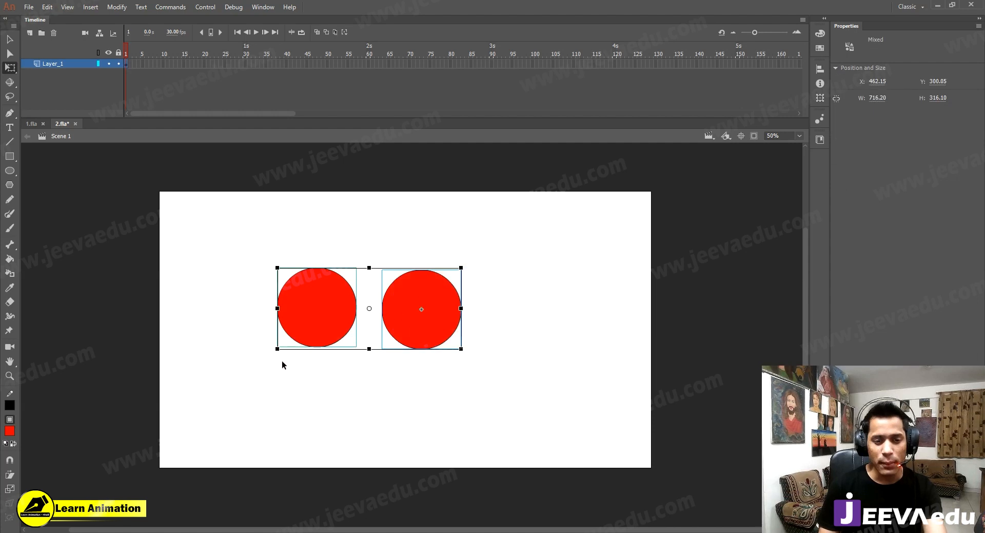
{"action": "left_click_drag", "start_coordinate": [476, 255], "coordinate": [544, 231]}
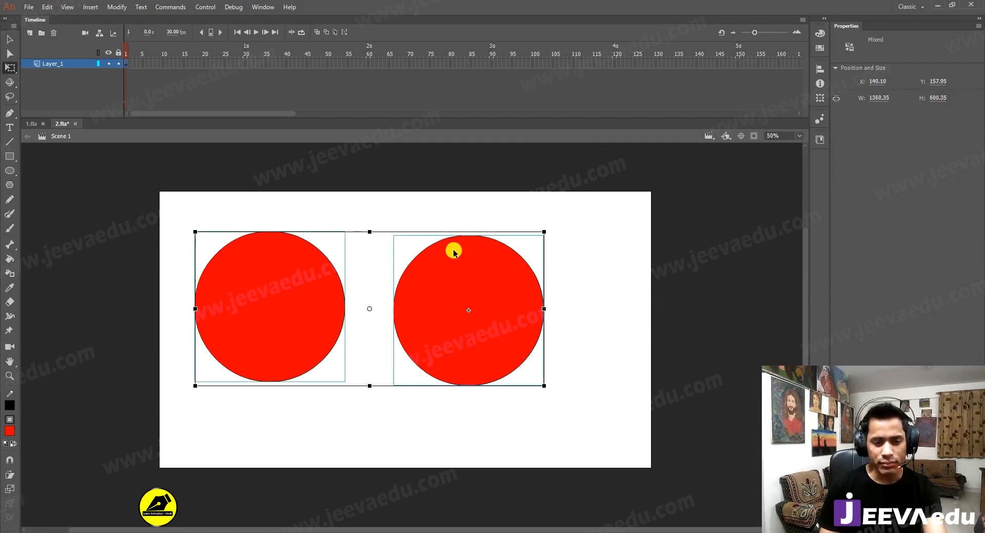
{"action": "key", "text": "ctrl+z"}
Select the symbol circle and the grouped circle separately and together to compare their object types.
{"action": "key", "text": "v"}
{"action": "left_click", "coordinate": [429, 276]}
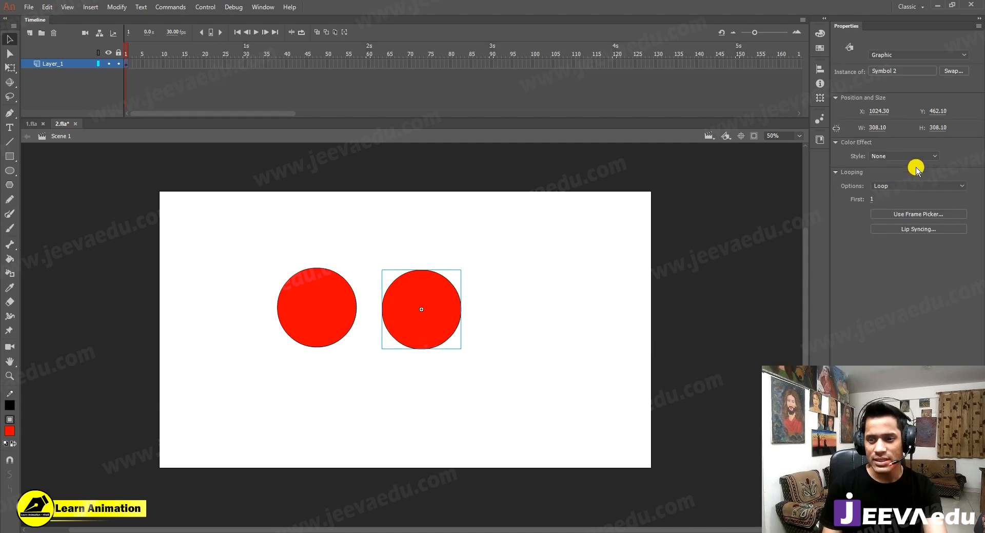
{"action": "left_click", "coordinate": [337, 314]}
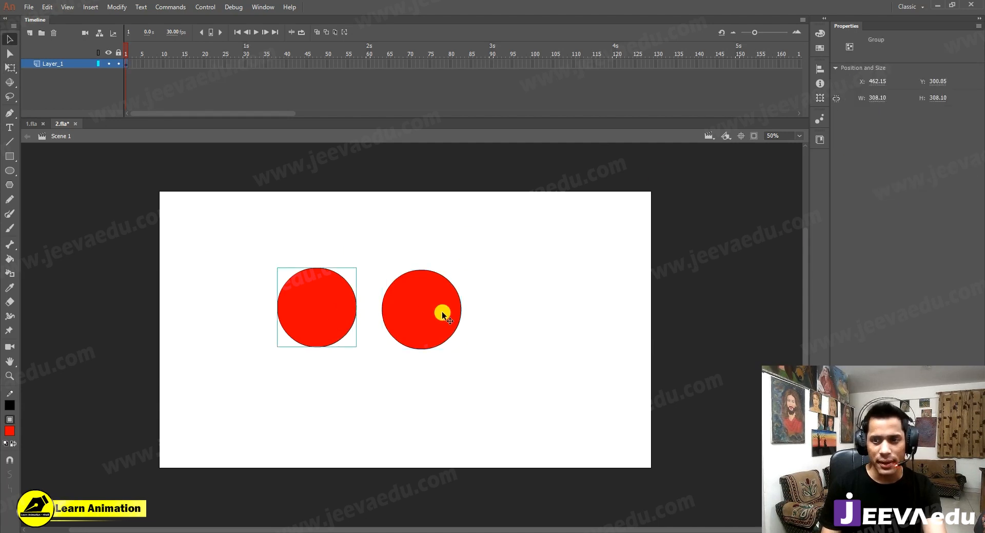
{"action": "left_click", "coordinate": [415, 298]}
{"action": "left_click", "coordinate": [336, 310], "text": "shift"}
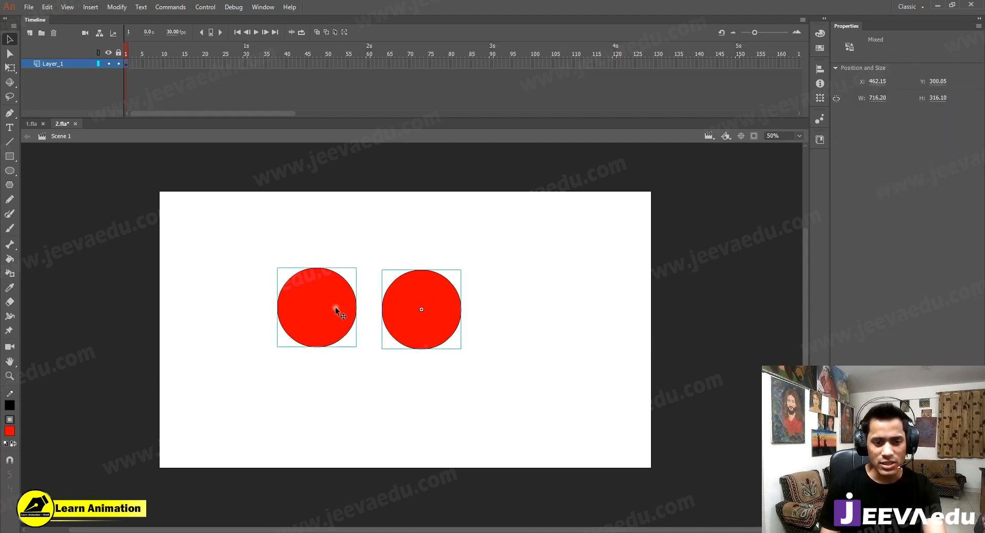
{"action": "left_click", "coordinate": [439, 372]}
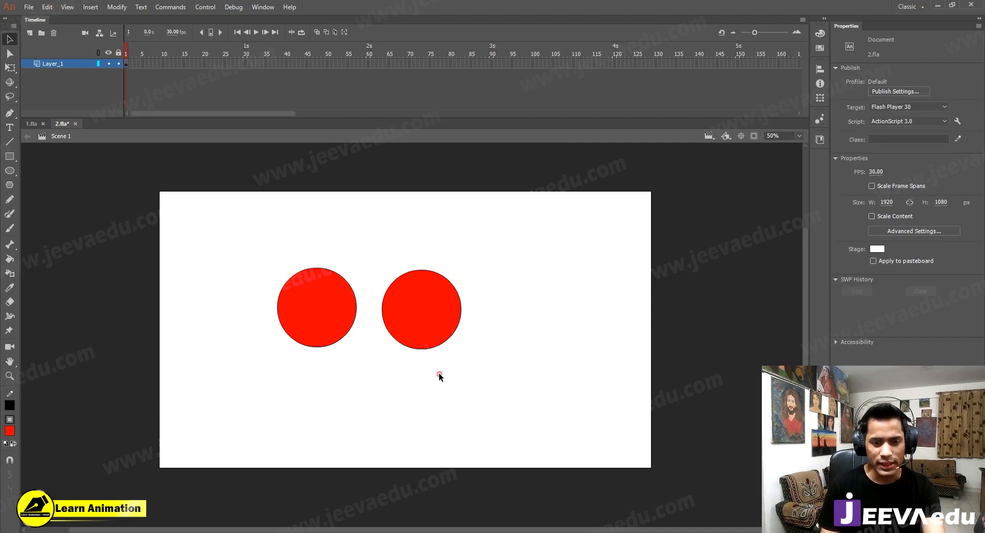
Scale the right-hand symbol circle to 150% twice in succession.
{"action": "left_click", "coordinate": [429, 308]}
{"action": "key", "text": "ctrl+alt+s"}
{"action": "key", "text": "Return"}
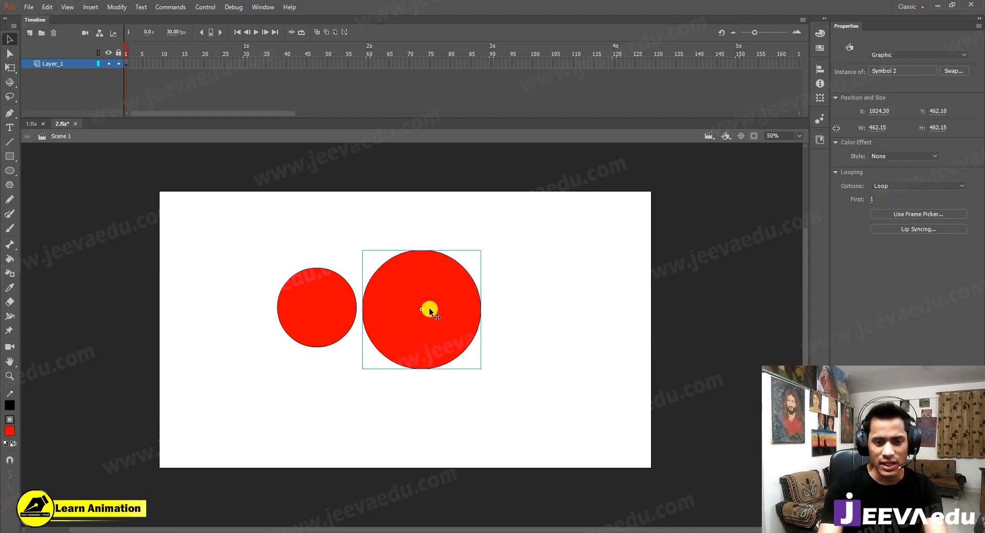
{"action": "key", "text": "ctrl+alt+s"}
{"action": "key", "text": "Return"}
Scale the left-hand grouped circle to 150% twice, and move it left until it clears the symbol circle.
{"action": "left_click", "coordinate": [307, 331]}
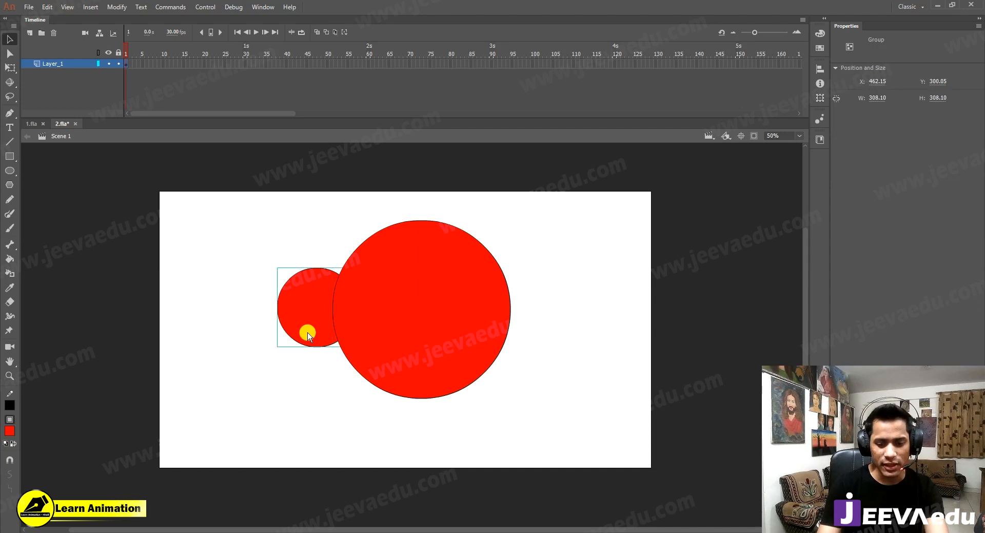
{"action": "key", "text": "ctrl+alt+s"}
{"action": "key", "text": "Return"}
{"action": "key", "text": "ctrl+alt+s"}
{"action": "key", "text": "Return"}
{"action": "left_click_drag", "start_coordinate": [300, 340], "coordinate": [204, 344]}
Examine the facing edges of the grouped and symbol circles up close to compare their outline thickness.
{"action": "key", "text": "z"}
{"action": "left_click", "coordinate": [261, 322]}
{"action": "left_click", "coordinate": [384, 318]}
{"action": "key", "text": "space"}
{"action": "left_click_drag", "start_coordinate": [657, 334], "coordinate": [390, 353]}
{"action": "left_click", "coordinate": [461, 347]}
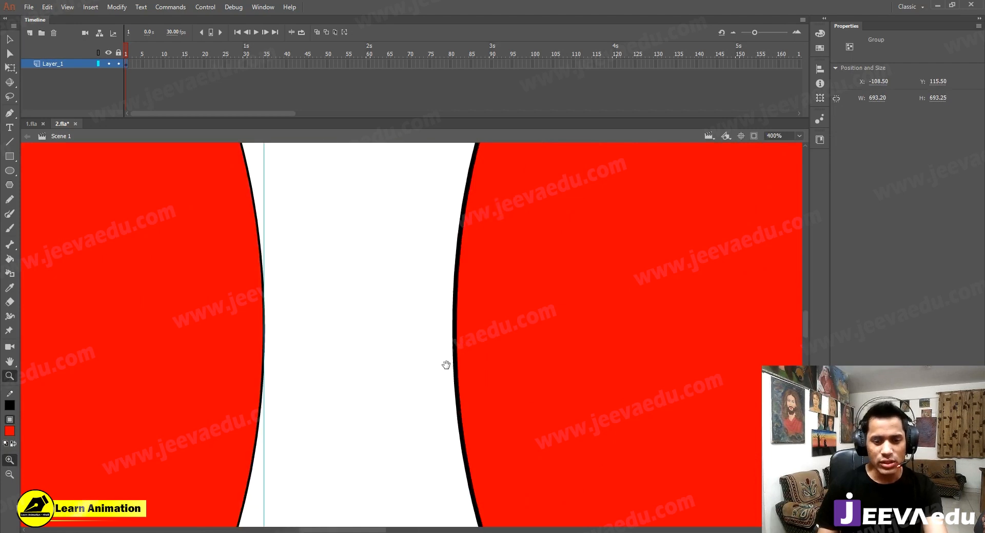
{"action": "key", "text": "v"}
{"action": "left_click", "coordinate": [314, 330]}
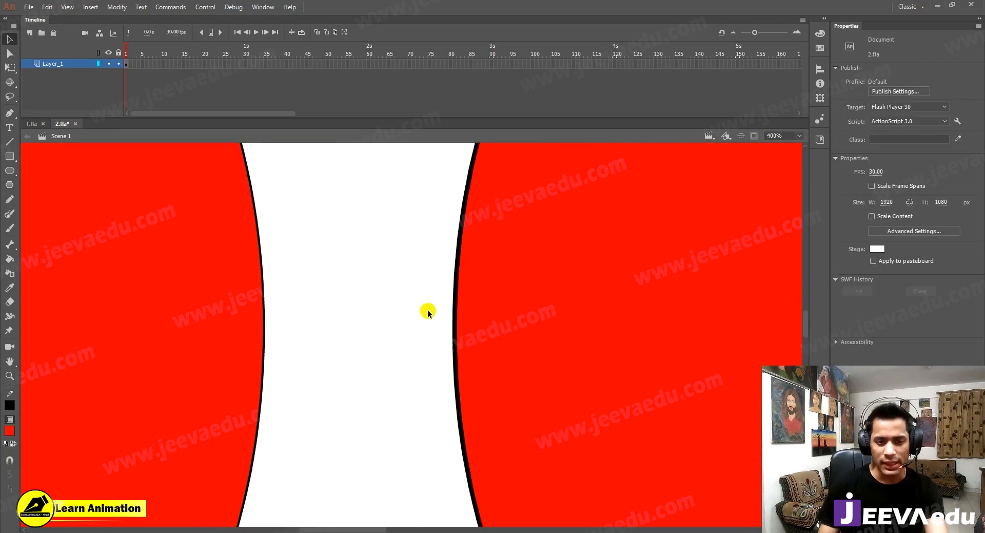
{"action": "key", "text": "z"}
{"action": "left_click", "coordinate": [455, 322], "text": "alt"}
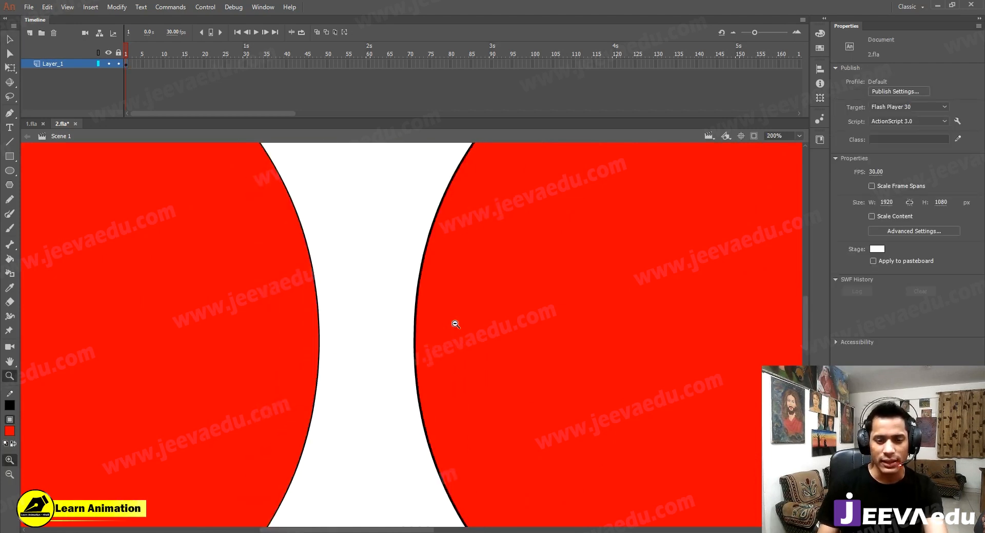
{"action": "left_click", "coordinate": [446, 338], "text": "alt"}
{"action": "left_click", "coordinate": [413, 322]}
{"action": "left_click_drag", "start_coordinate": [406, 355], "coordinate": [446, 344]}
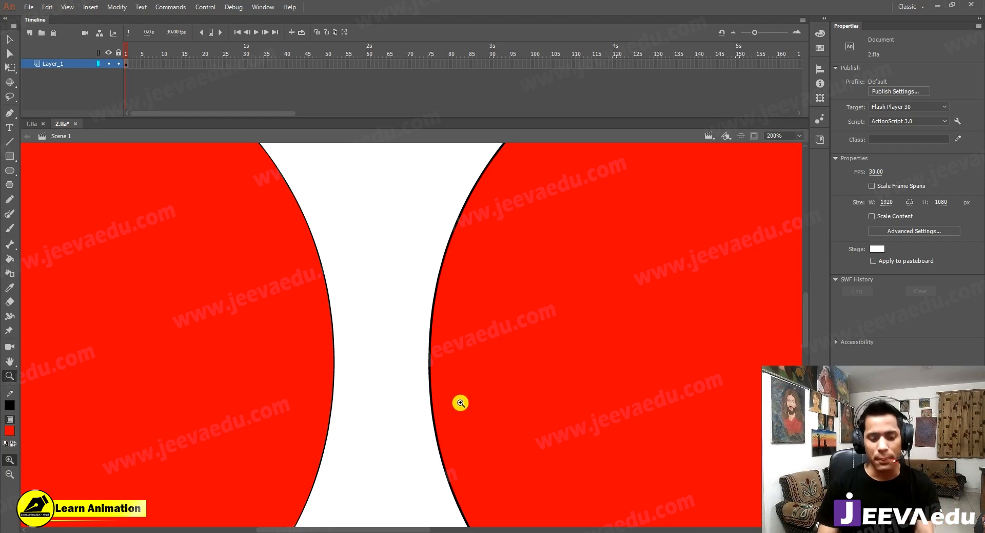
Open the symbol circle's nested group, leave it, and open the left-hand circle's group to compare the stroke sizes.
{"action": "key", "text": "v"}
{"action": "double_click", "coordinate": [467, 367]}
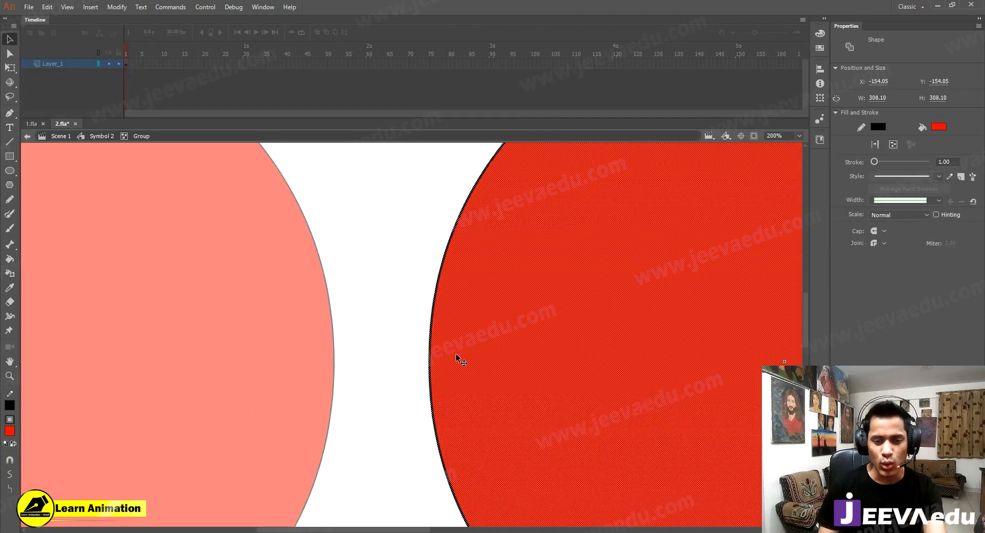
{"action": "double_click", "coordinate": [217, 314]}
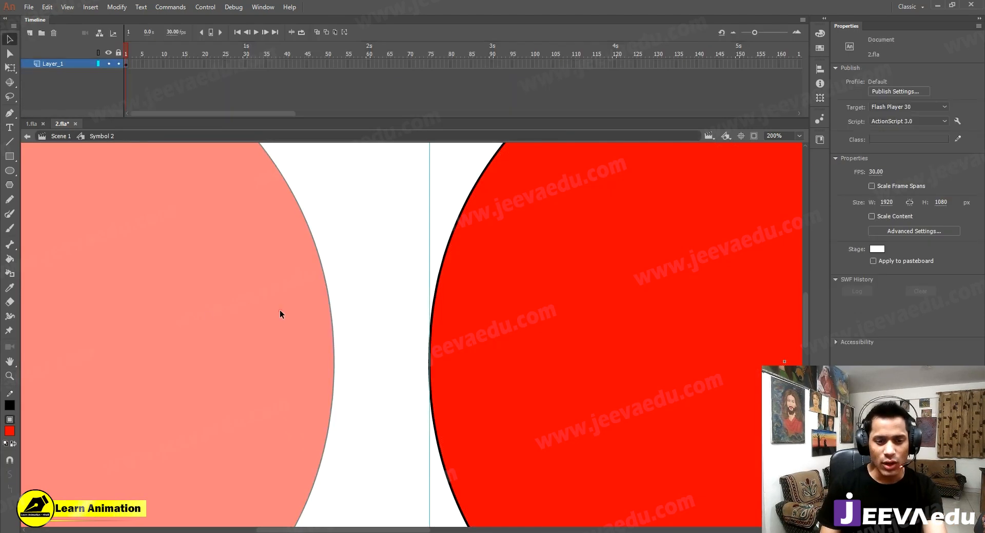
{"action": "double_click", "coordinate": [279, 313]}
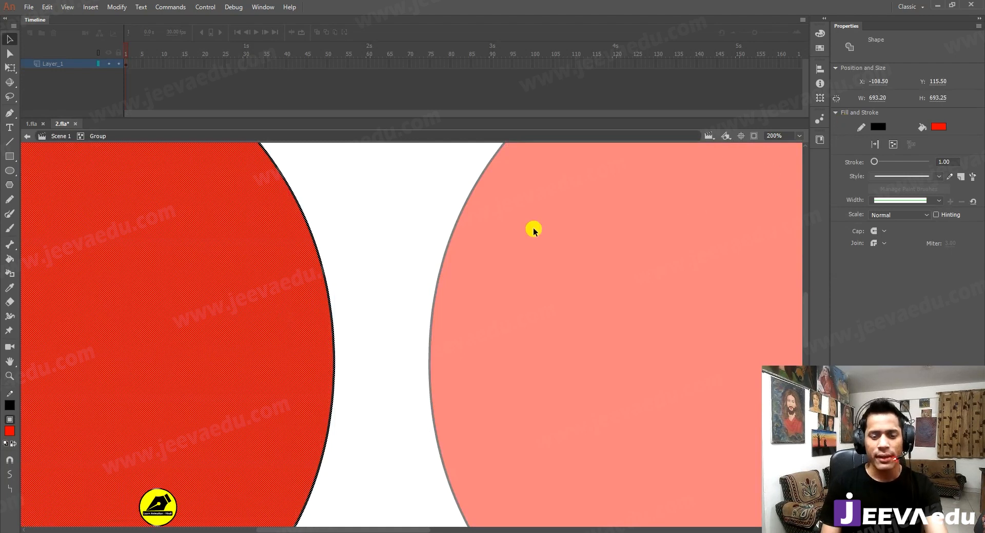
Exit the left-hand circle's group back to Scene 1.
{"action": "key", "text": "z"}
{"action": "left_click", "coordinate": [364, 359], "text": "alt"}
{"action": "left_click", "coordinate": [364, 358], "text": "alt"}
{"action": "left_click", "coordinate": [389, 334], "text": "alt"}
{"action": "key", "text": "v"}
{"action": "double_click", "coordinate": [364, 422]}
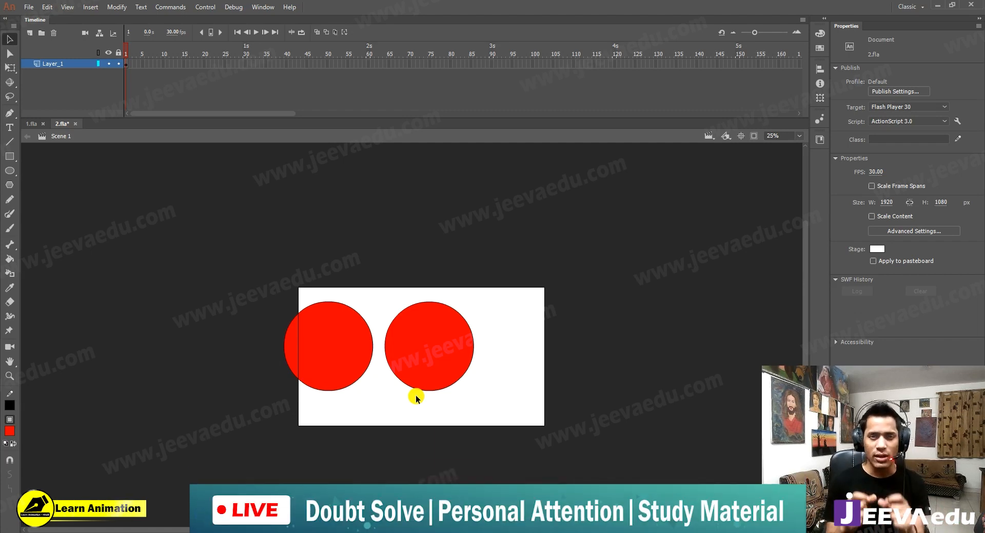
Select the enlarged grouped circle and symbol circle together and delete them to empty the stage.
{"action": "key", "text": "ctrl+space"}
{"action": "left_click", "coordinate": [382, 351]}
{"action": "left_click_drag", "start_coordinate": [463, 402], "coordinate": [431, 385]}
{"action": "left_click_drag", "start_coordinate": [569, 276], "coordinate": [232, 422]}
{"action": "key", "text": "Delete"}
{"action": "key", "text": "z"}
{"action": "left_click", "coordinate": [411, 372]}
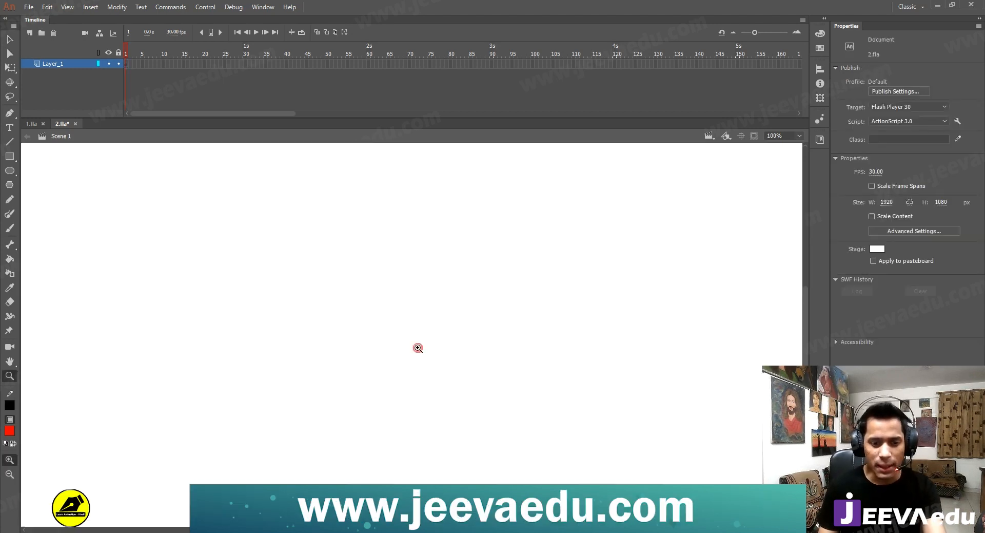
{"action": "left_click", "coordinate": [407, 368], "text": "alt"}
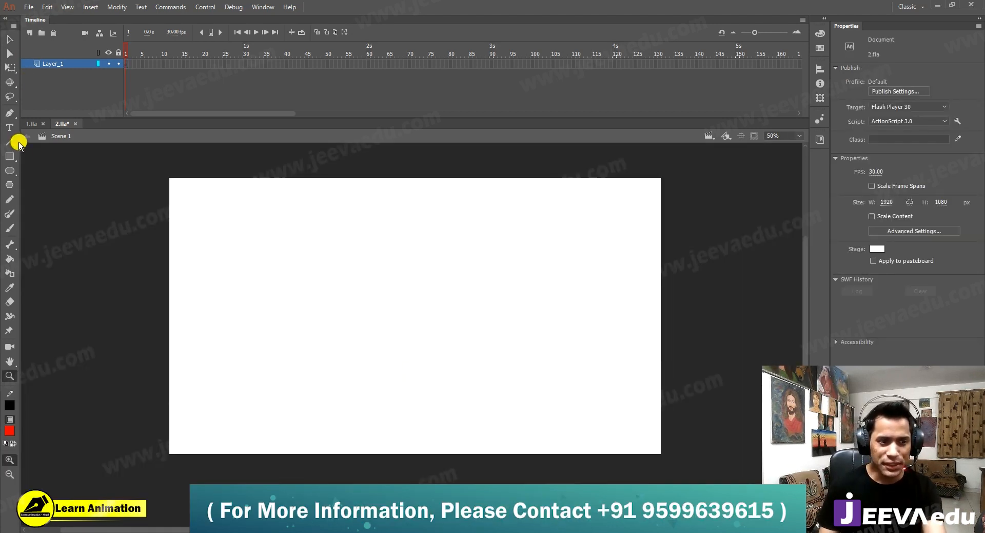
Draw a red circle about 126 px across, and select its fill and outline with Free Transform active.
{"action": "left_click", "coordinate": [10, 169]}
{"action": "mouse_move", "coordinate": [372, 283]}
{"action": "left_mouse_down"}
{"action": "mouse_move", "coordinate": [403, 313]}
{"action": "mouse_move", "coordinate": [391, 325]}
{"action": "left_mouse_up"}
{"action": "key", "text": "z"}
{"action": "left_click", "coordinate": [391, 299]}
{"action": "key", "text": "v"}
{"action": "double_click", "coordinate": [396, 334]}
{"action": "key", "text": "q"}
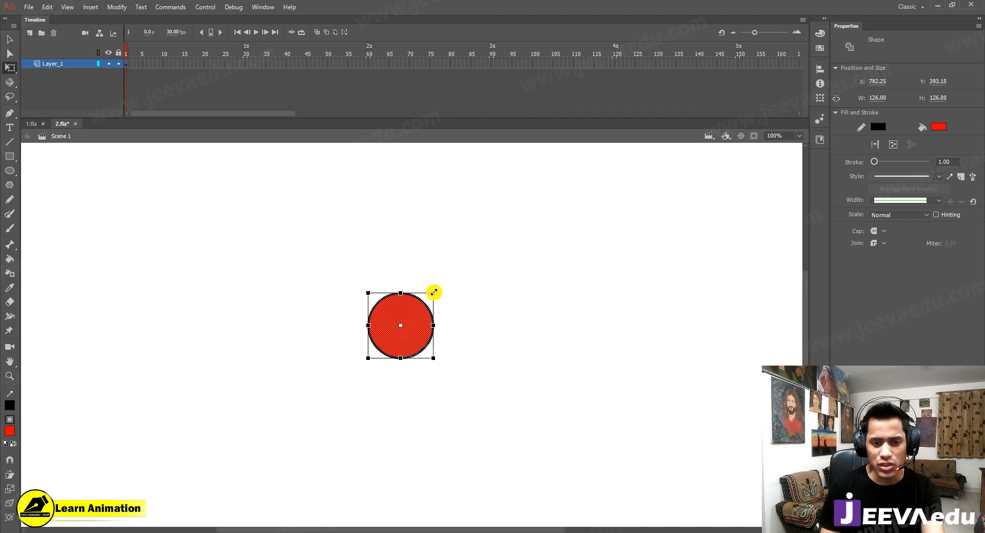
Scale the red circle and its outline down to about 102 px across and move it higher on the stage.
{"action": "left_click_drag", "start_coordinate": [434, 292], "coordinate": [422, 304]}
{"action": "left_click_drag", "start_coordinate": [410, 346], "coordinate": [422, 257]}
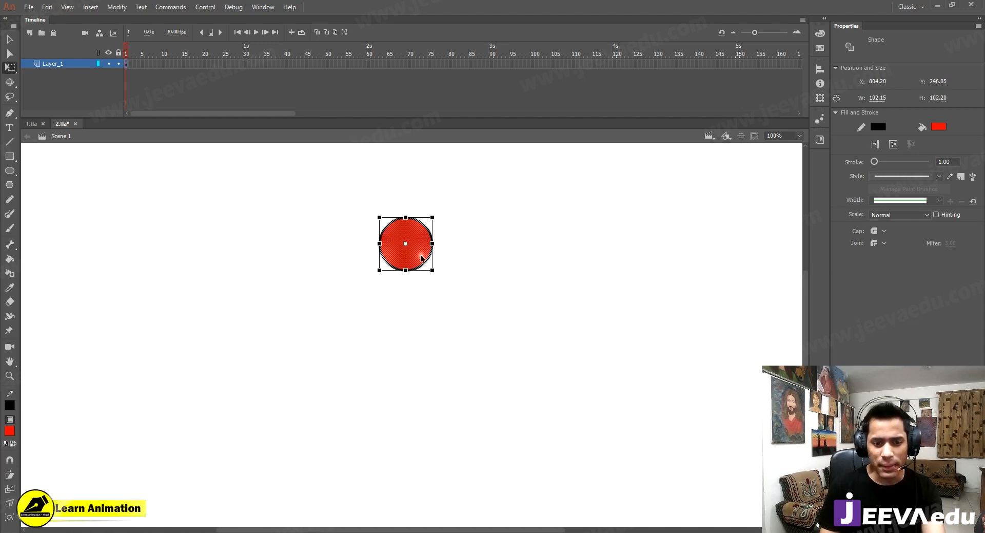
Set the stroke size of the red circle's outline to 6.
{"action": "key", "text": "z"}
{"action": "left_click", "coordinate": [402, 249]}
{"action": "key", "text": "v"}
{"action": "double_click", "coordinate": [413, 282]}
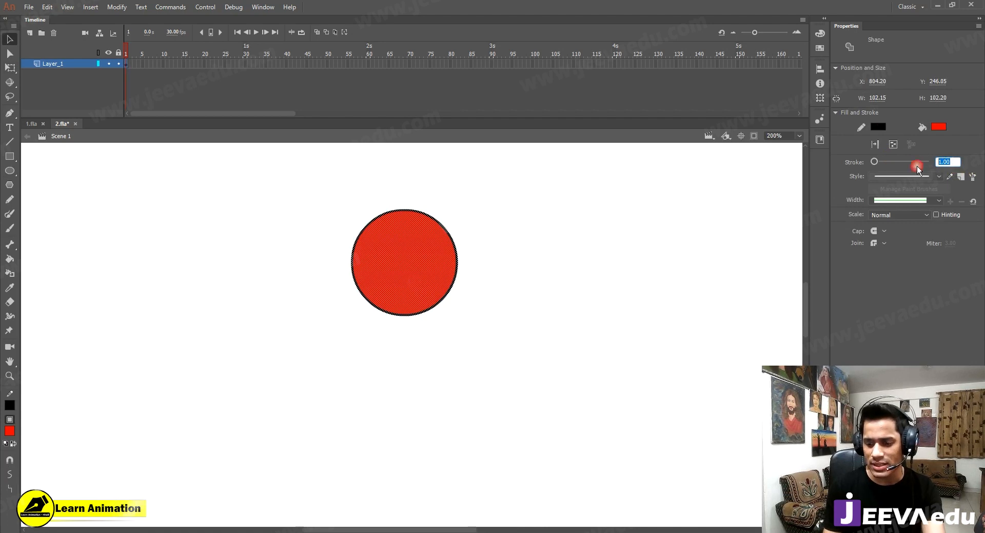
{"action": "key", "text": "Return"}
{"action": "left_click", "coordinate": [561, 369]}
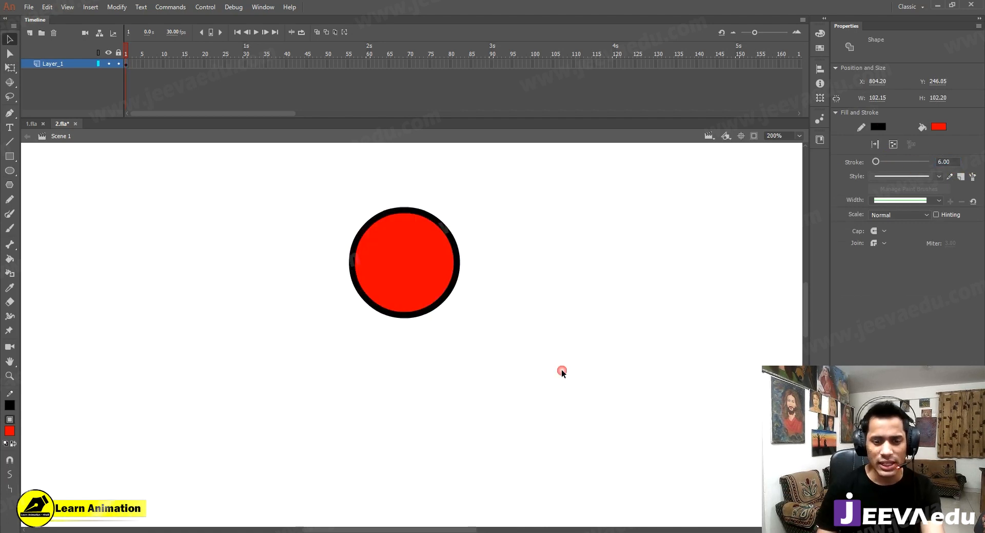
Select the circle's fill and outline together and group them.
{"action": "key", "text": "z"}
{"action": "left_click", "coordinate": [421, 297], "text": "alt"}
{"action": "left_click", "coordinate": [410, 331]}
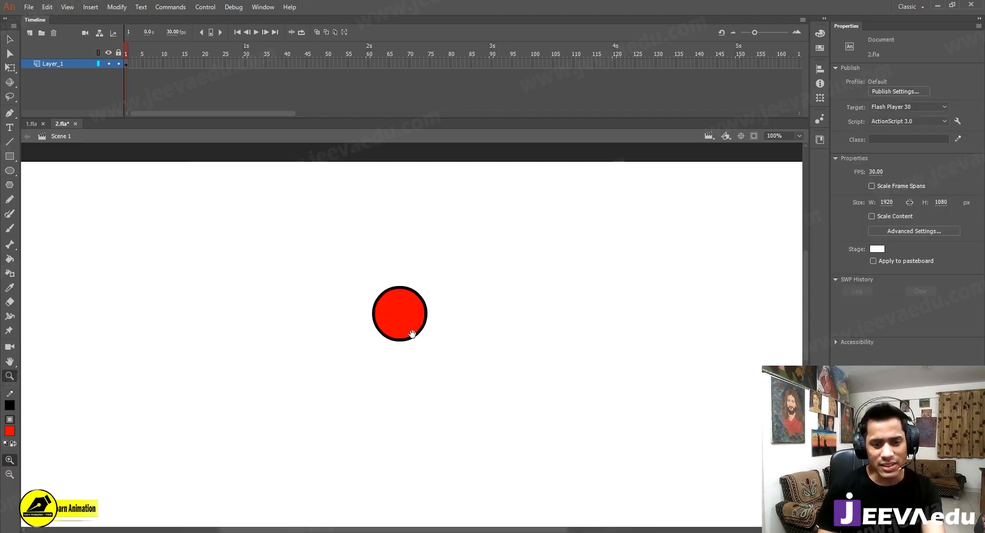
{"action": "key", "text": "v"}
{"action": "double_click", "coordinate": [416, 336]}
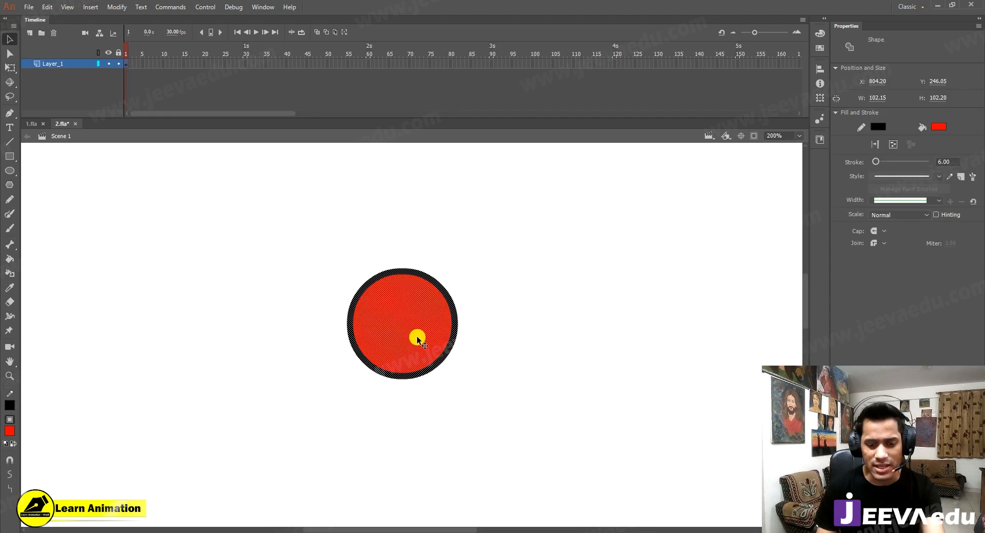
{"action": "key", "text": "ctrl+g"}
{"action": "key", "text": "z"}
{"action": "left_click", "coordinate": [428, 376], "text": "alt"}
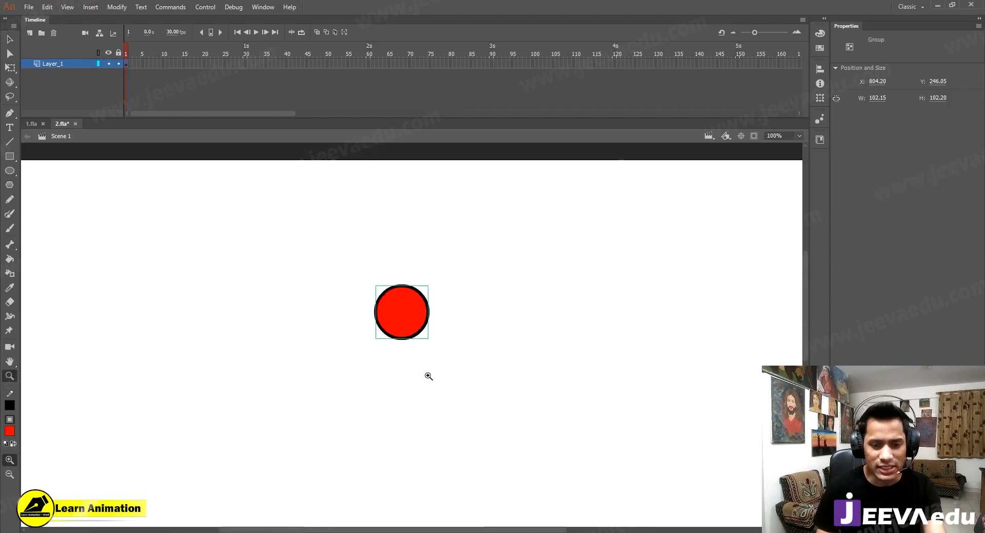
Duplicate the grouped circle directly below the original and convert the upper circle to a Graphic symbol.
{"action": "left_click_drag", "start_coordinate": [409, 331], "coordinate": [409, 376]}
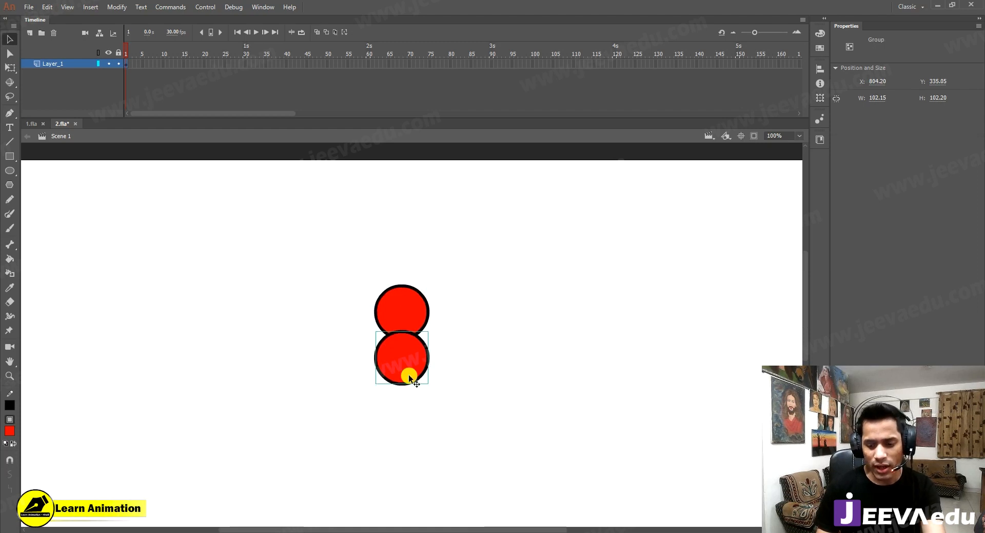
{"action": "left_click", "coordinate": [402, 323]}
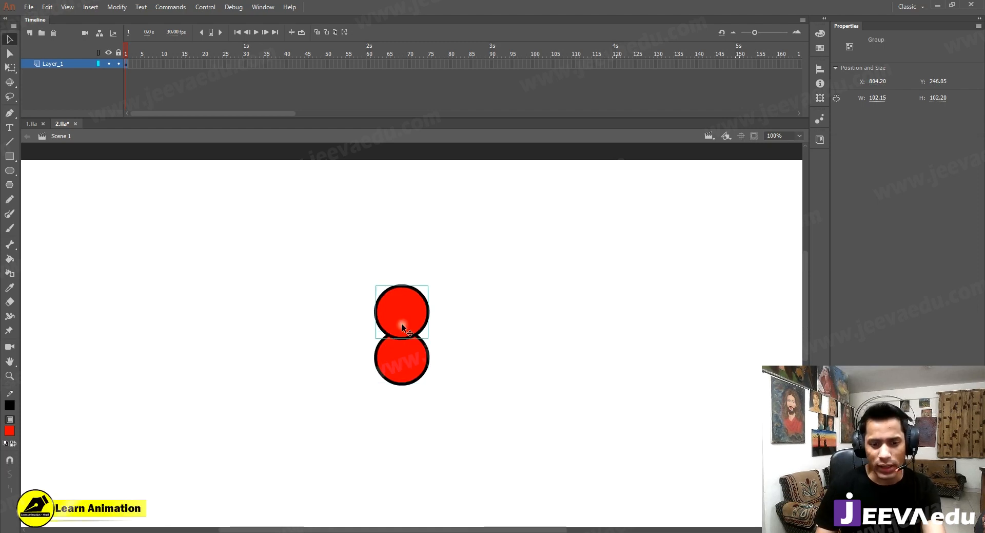
{"action": "key", "text": "F8"}
{"action": "left_click", "coordinate": [547, 128]}
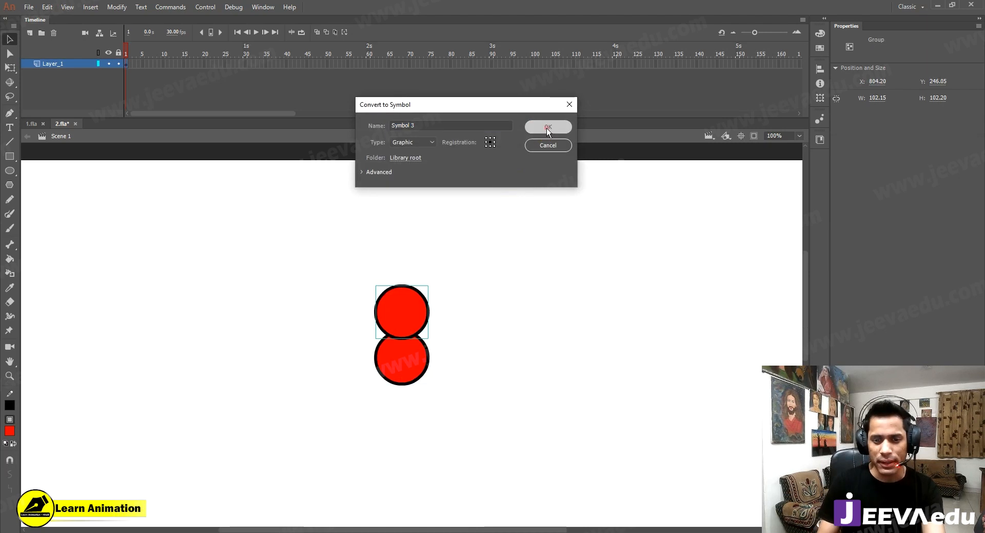
Select the symbol circle and the grouped circle and scale them up together to about 622 px wide each.
{"action": "key", "text": "z"}
{"action": "left_click", "coordinate": [427, 345], "text": "alt"}
{"action": "key", "text": "v"}
{"action": "left_click_drag", "start_coordinate": [444, 295], "coordinate": [362, 382]}
{"action": "key", "text": "z"}
{"action": "left_click", "coordinate": [433, 380], "text": "alt"}
{"action": "key", "text": "q"}
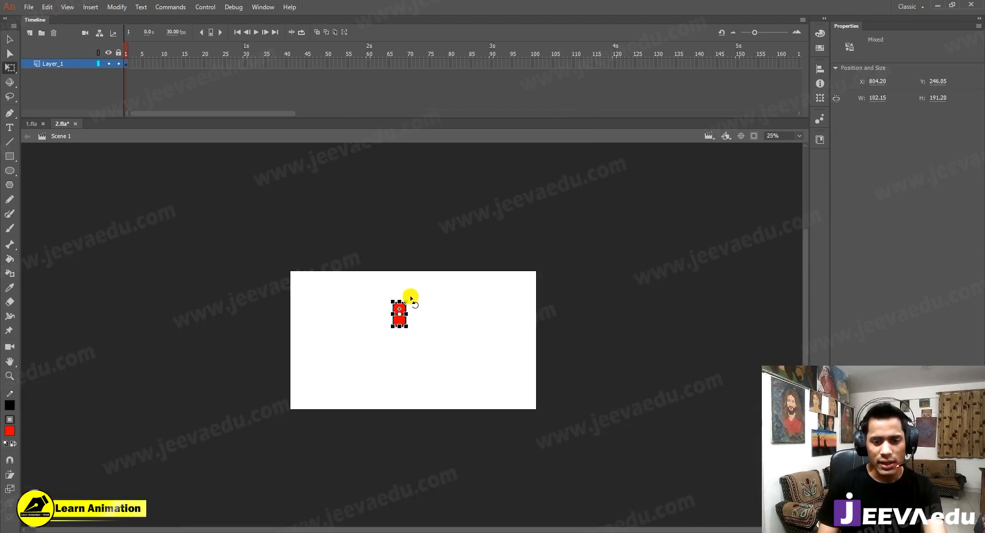
{"action": "key", "text": "z"}
{"action": "left_click", "coordinate": [393, 342]}
{"action": "key", "text": "space"}
{"action": "left_click_drag", "start_coordinate": [391, 352], "coordinate": [353, 356]}
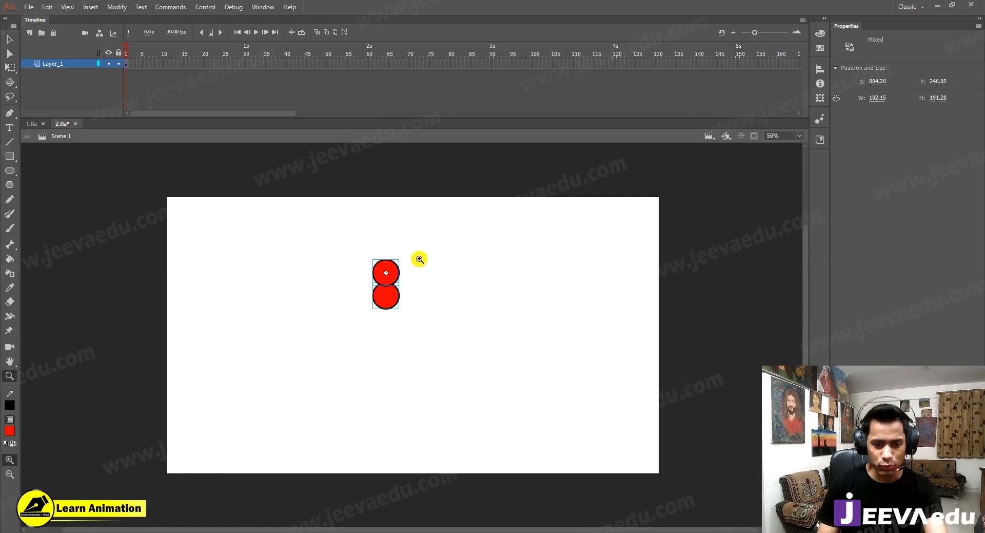
{"action": "key", "text": "q"}
{"action": "left_click_drag", "start_coordinate": [400, 258], "coordinate": [466, 135]}
{"action": "key", "text": "v"}
{"action": "left_click", "coordinate": [490, 297]}
Examine the outline thickness of both enlarged circles where they overlap.
{"action": "key", "text": "z"}
{"action": "left_click", "coordinate": [402, 306]}
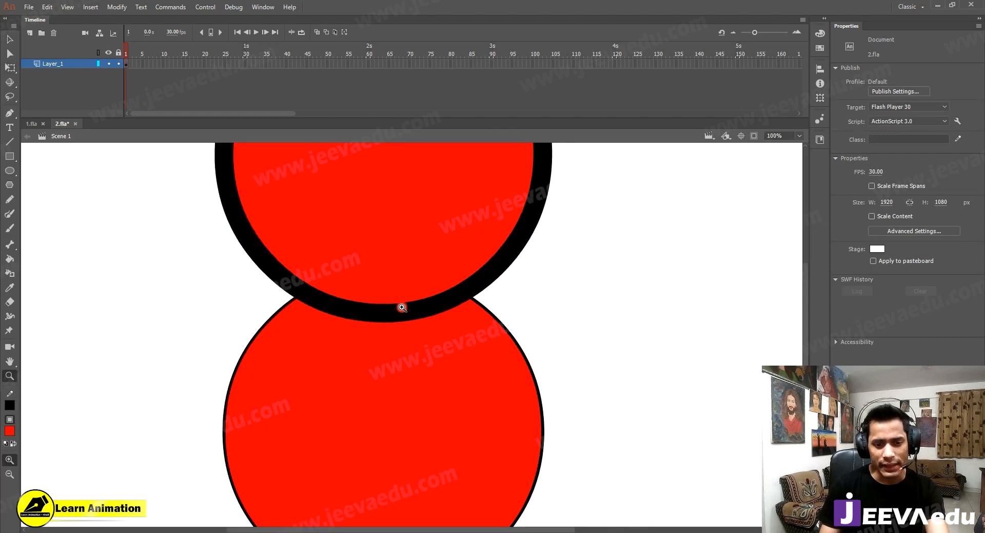
{"action": "left_click", "coordinate": [462, 318], "text": "alt"}
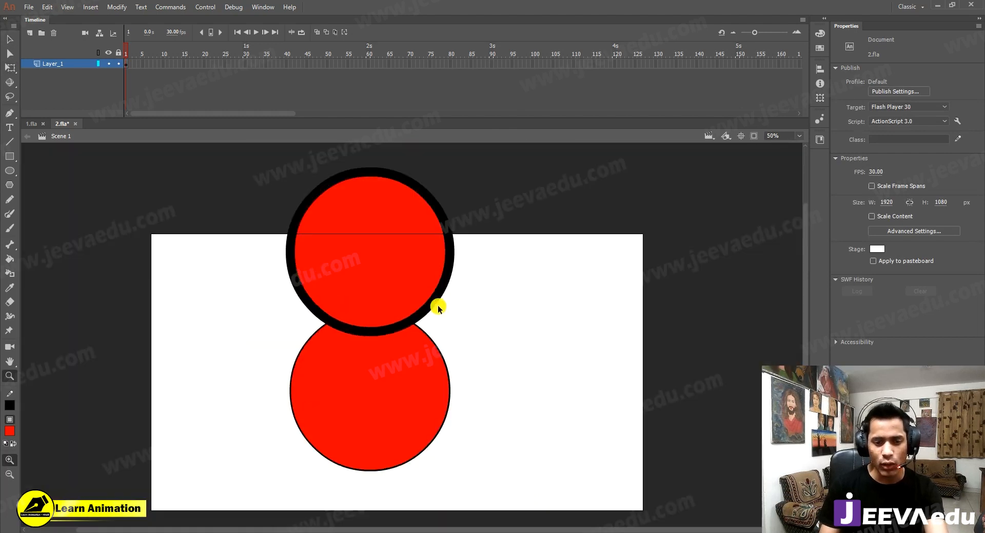
Break the enlarged symbol circle apart to compare its outline with the grouped circle, and undo the break-apart.
{"action": "key", "text": "v"}
{"action": "left_click", "coordinate": [436, 293]}
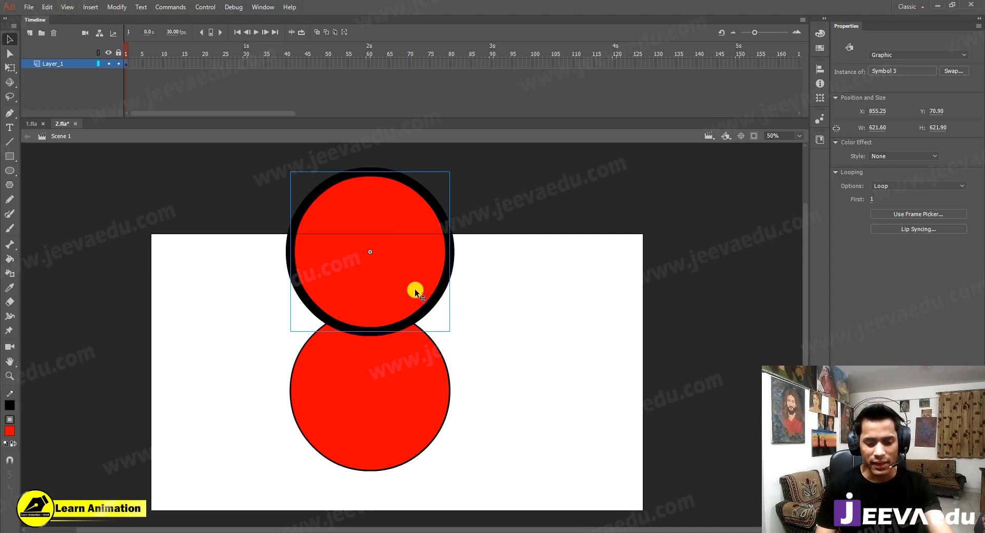
{"action": "key", "text": "ctrl+b"}
{"action": "key", "text": "z"}
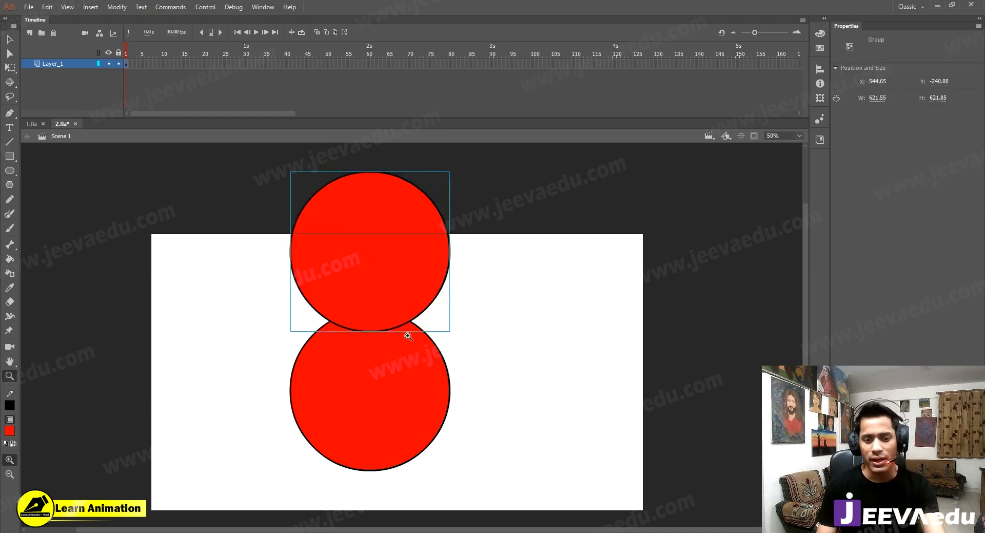
{"action": "left_click", "coordinate": [409, 336]}
{"action": "key", "text": "ctrl+z"}
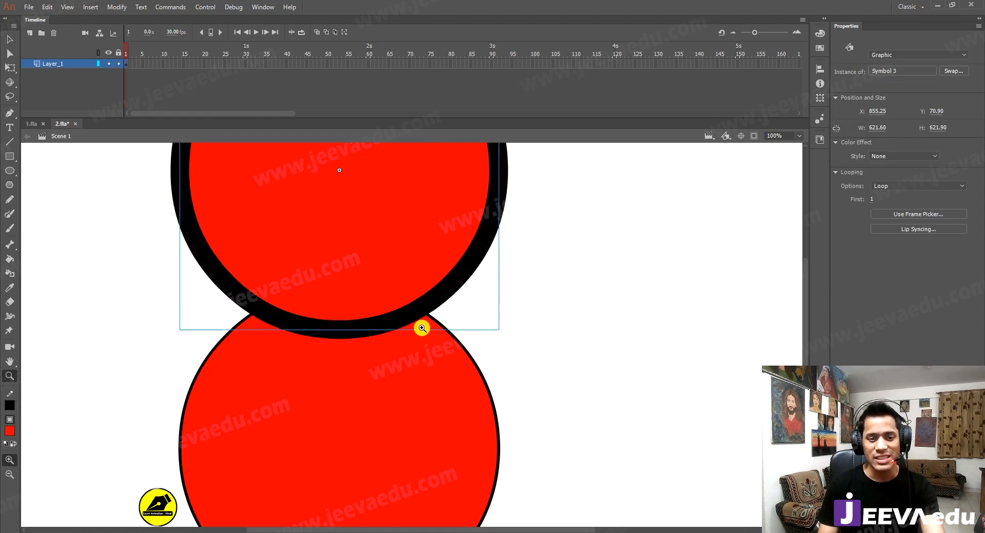
Open the group nested in the symbol circle and the lower circle's group to compare their stroke sizes.
{"action": "key", "text": "v"}
{"action": "double_click", "coordinate": [432, 300]}
{"action": "double_click", "coordinate": [432, 303]}
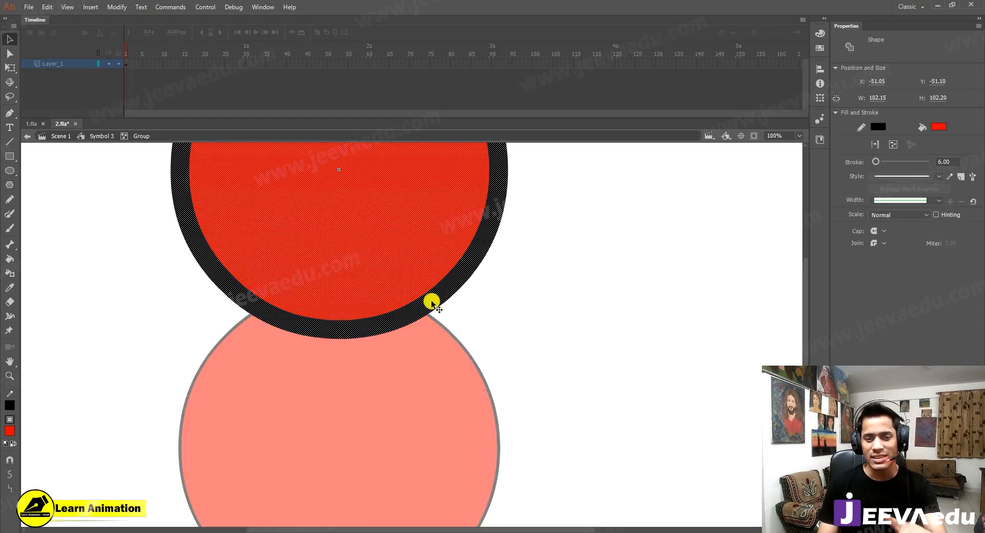
{"action": "left_click", "coordinate": [489, 390]}
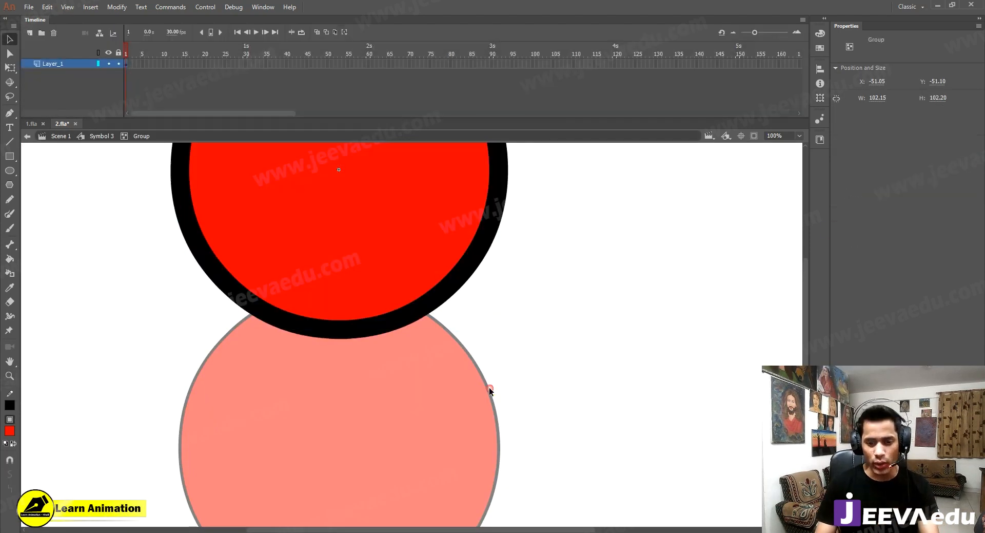
{"action": "double_click", "coordinate": [472, 395]}
{"action": "double_click", "coordinate": [472, 395]}
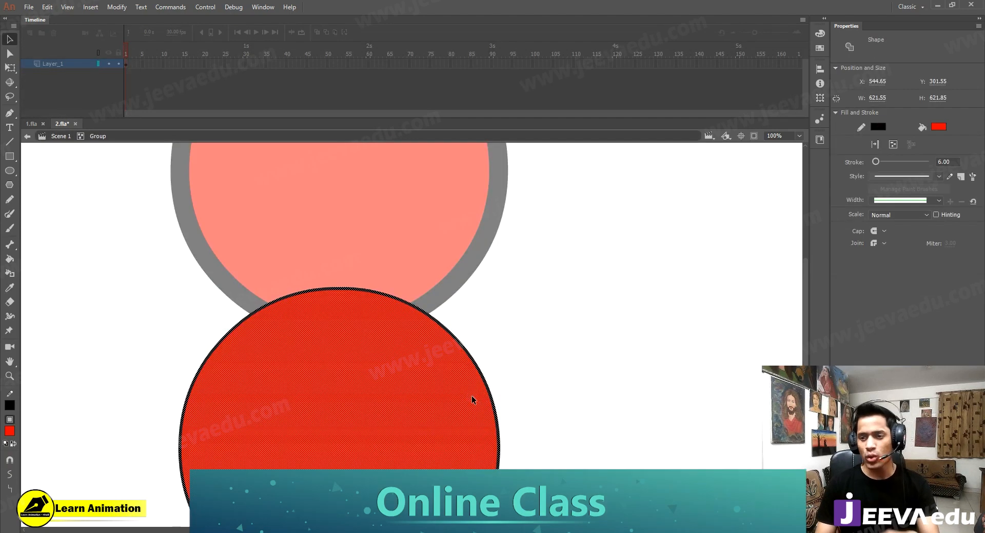
Exit the lower circle's group to Scene 1 and switch to the 1.fla document.
{"action": "left_click", "coordinate": [49, 135]}
{"action": "key", "text": "z"}
{"action": "left_click", "coordinate": [106, 167], "text": "alt"}
{"action": "left_click", "coordinate": [310, 344], "text": "alt"}
{"action": "left_click_drag", "start_coordinate": [409, 411], "coordinate": [390, 365]}
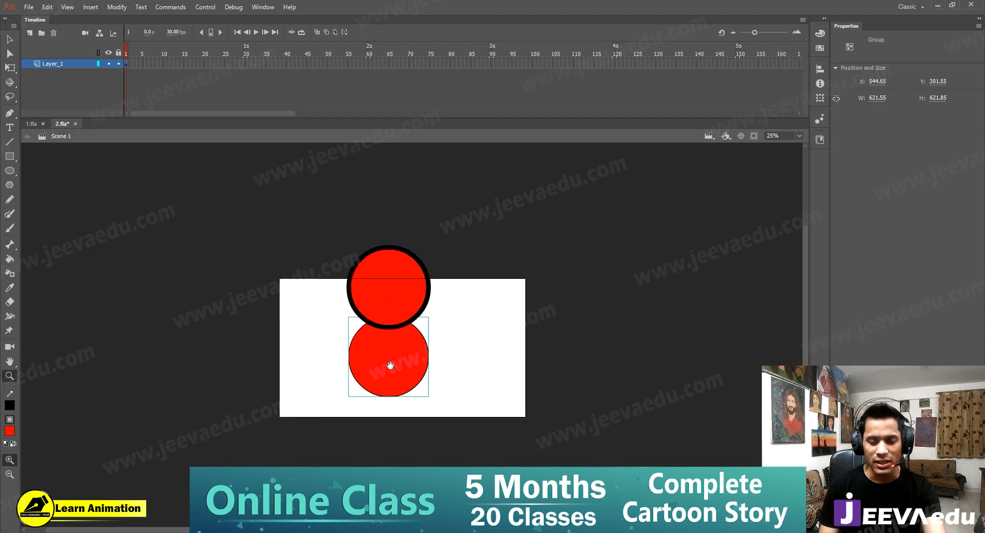
{"action": "left_click", "coordinate": [355, 342]}
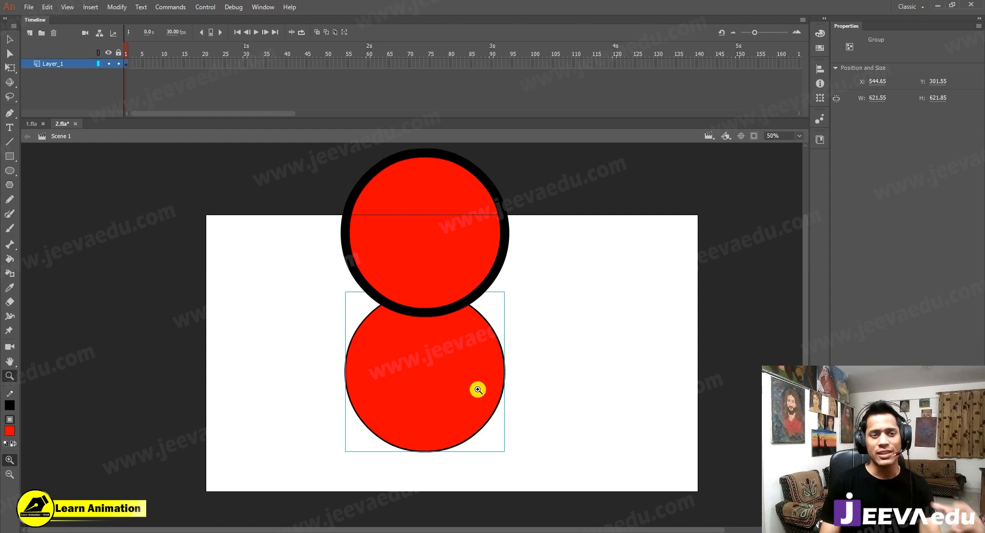
{"action": "left_click", "coordinate": [34, 124]}
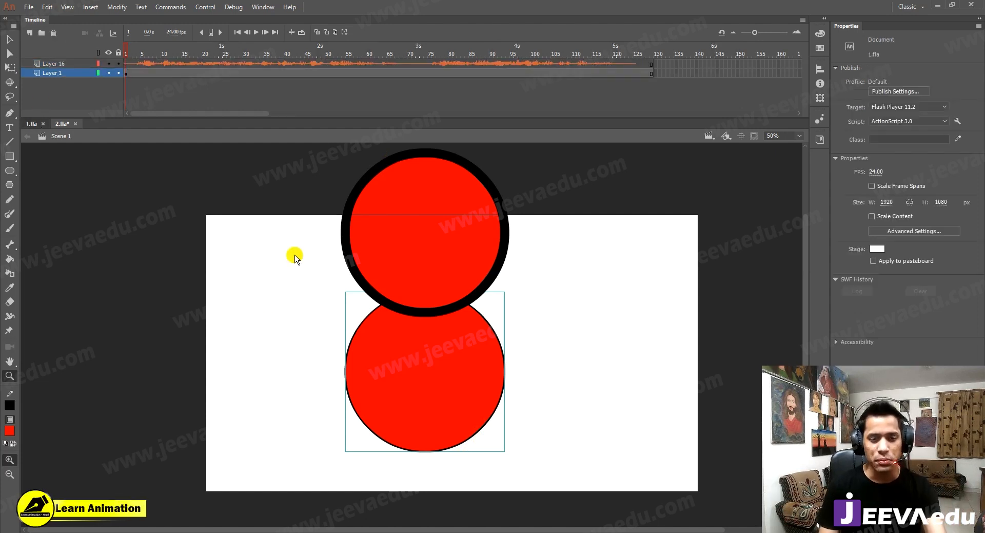